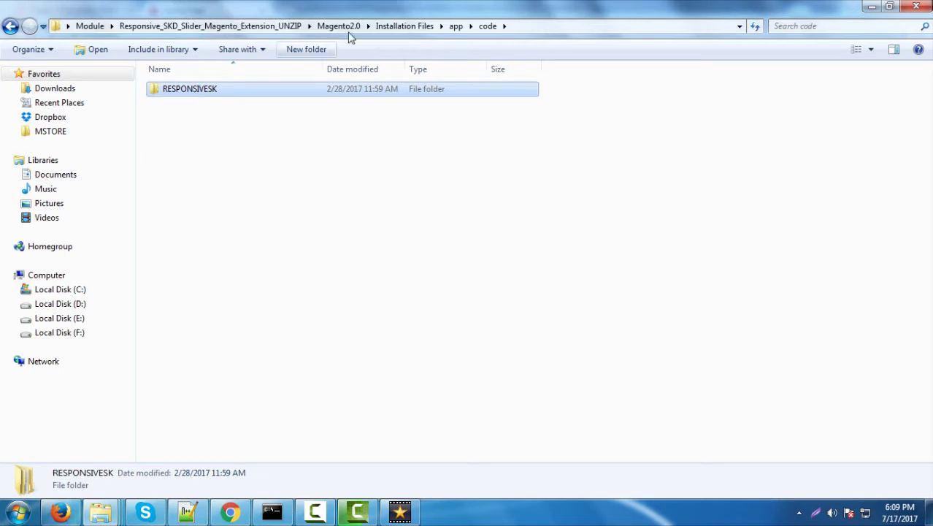
Copy the app folder from the SKD Slider extension's Magento2.0 Installation Files into the magento20 folder, merging it with the existing app folder.
{"action": "left_click", "coordinate": [400, 25]}
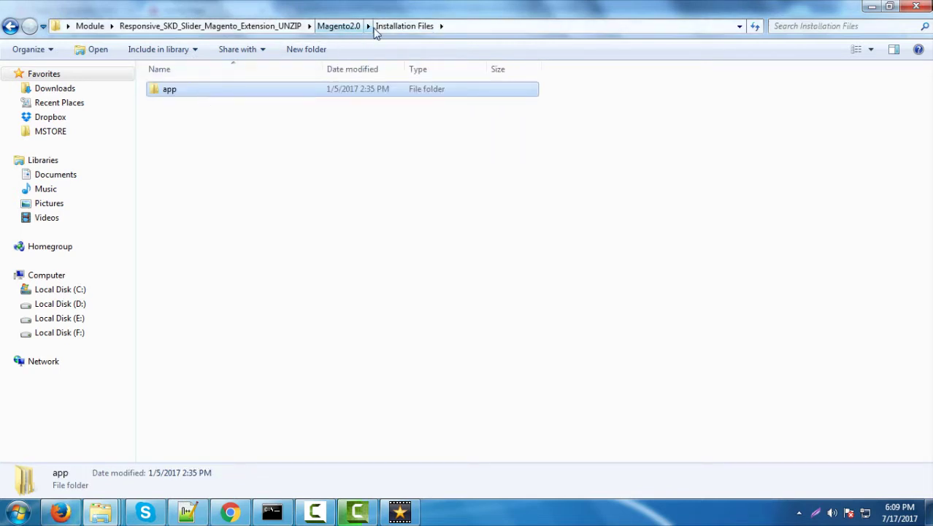
{"action": "left_click", "coordinate": [548, 518]}
{"action": "mouse_move", "coordinate": [101, 511]}
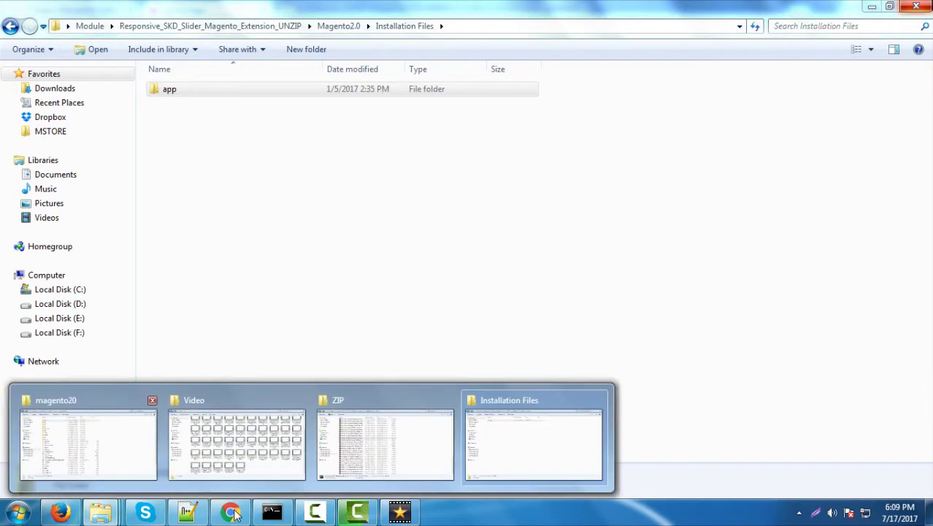
{"action": "left_click", "coordinate": [81, 460]}
{"action": "key", "text": "ctrl+v"}
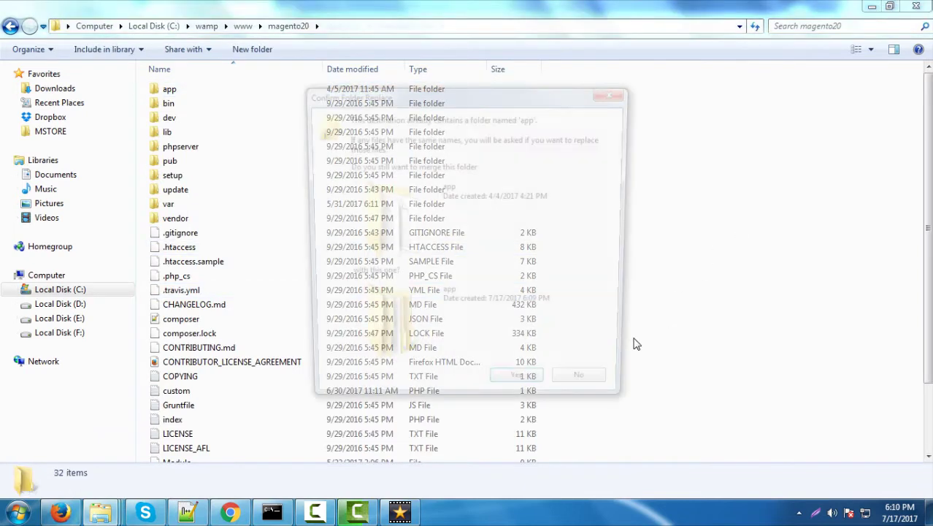
{"action": "left_click", "coordinate": [538, 392]}
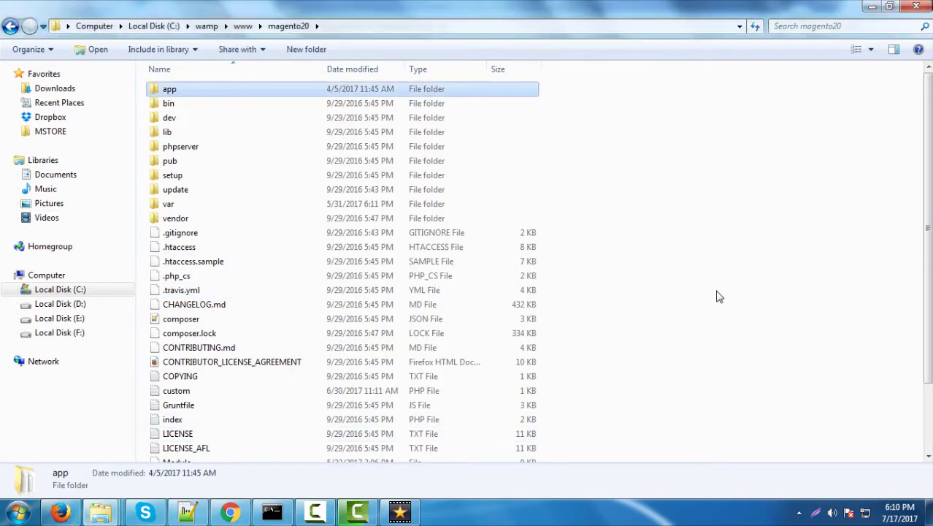
{"action": "left_click", "coordinate": [717, 294]}
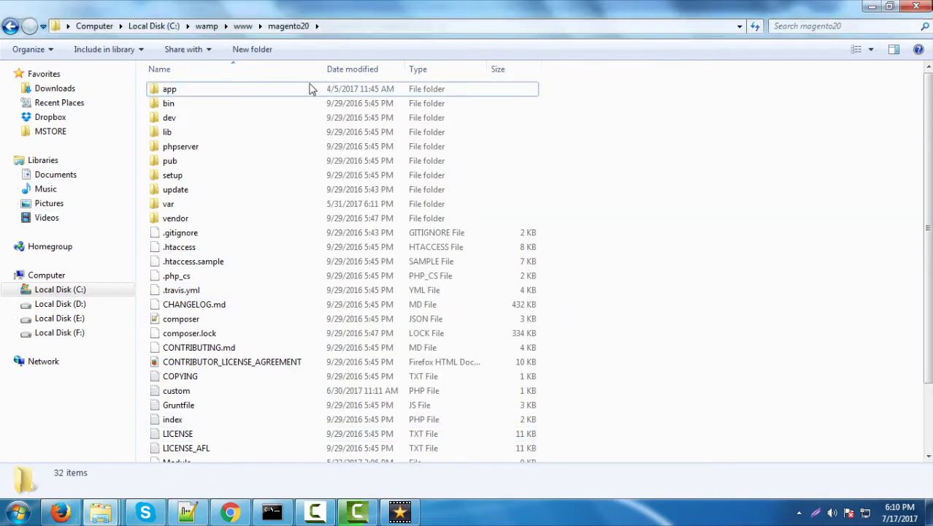
Copy "php bin/magento cache:clean" from cmd.txt in Notepad++ and run it in the Command Prompt.
{"action": "left_click", "coordinate": [192, 513]}
{"action": "left_click", "coordinate": [590, 317]}
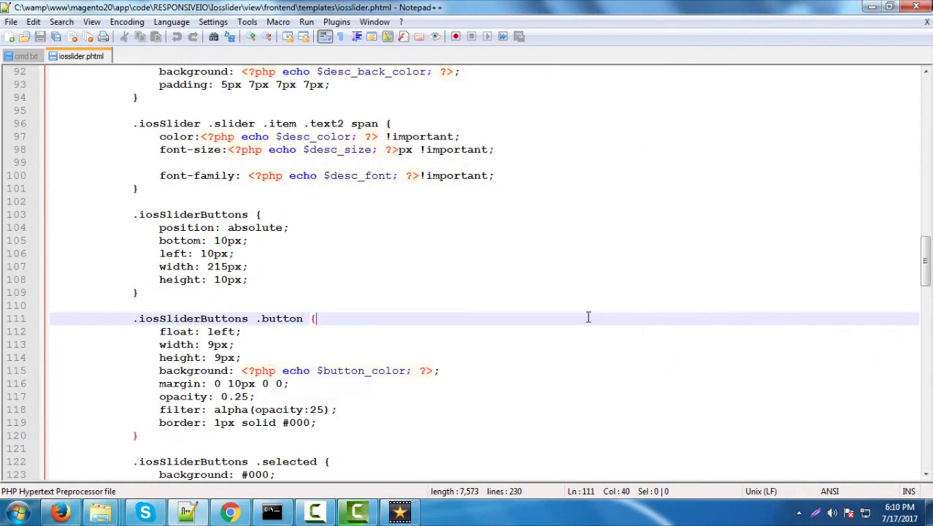
{"action": "left_click", "coordinate": [33, 56]}
{"action": "left_click_drag", "start_coordinate": [232, 70], "coordinate": [12, 71]}
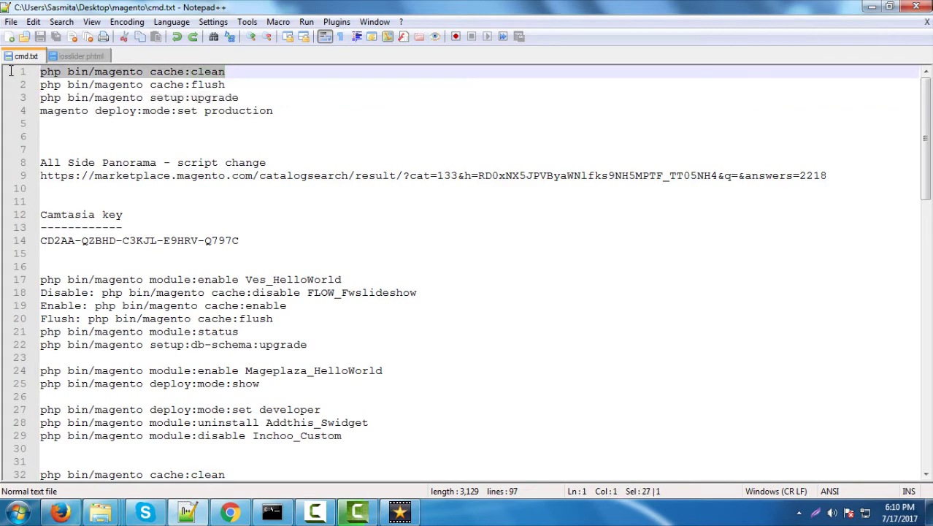
{"action": "left_click", "coordinate": [272, 512]}
{"action": "right_click", "coordinate": [269, 300]}
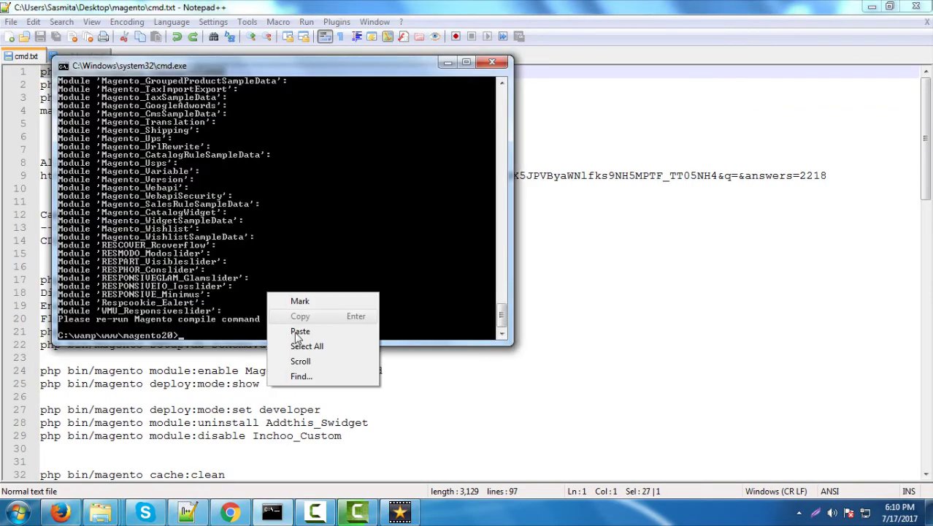
{"action": "left_click", "coordinate": [292, 332]}
{"action": "key", "text": "Return"}
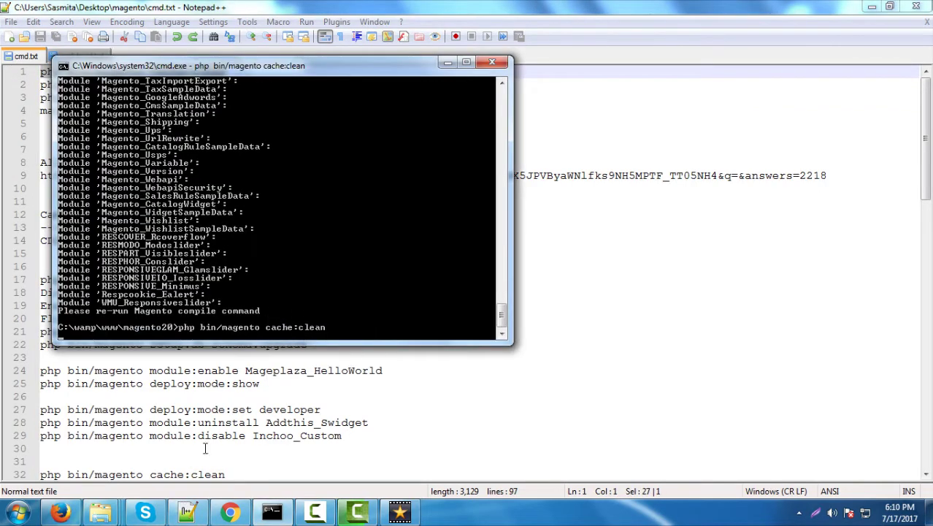
Copy "php bin/magento cache:flush" from cmd.txt in Notepad++ and run it in the Command Prompt.
{"action": "left_click", "coordinate": [187, 512]}
{"action": "left_click_drag", "start_coordinate": [226, 85], "coordinate": [32, 87]}
{"action": "left_click", "coordinate": [272, 514]}
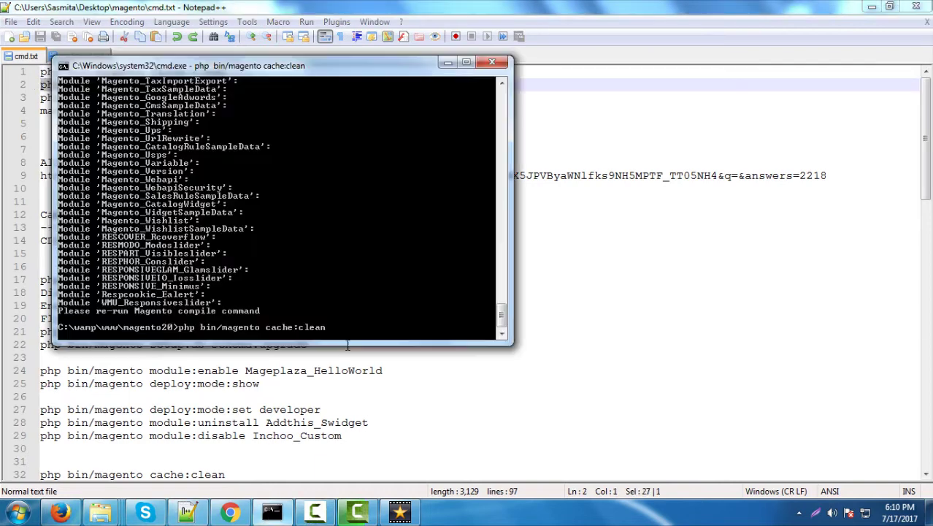
{"action": "right_click", "coordinate": [359, 265]}
{"action": "left_click", "coordinate": [392, 300]}
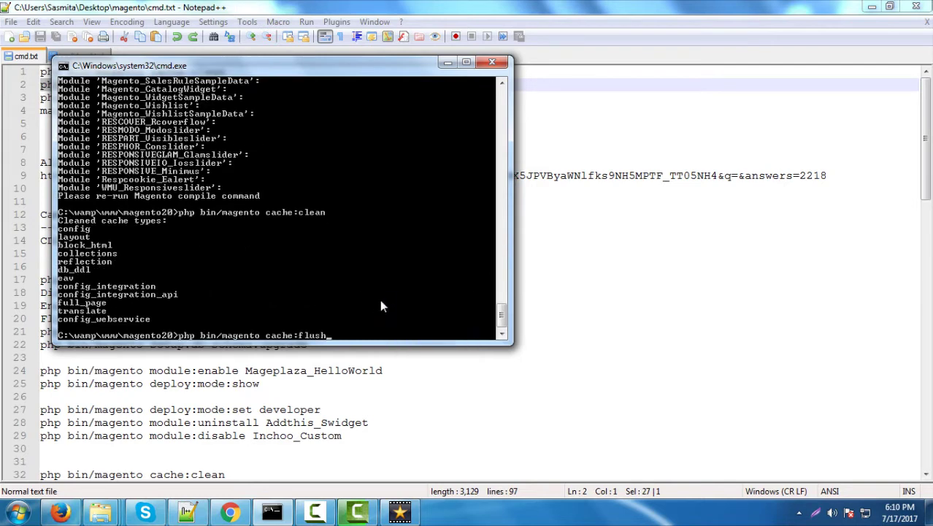
{"action": "key", "text": "Return"}
Copy "php bin/magento setup:upgrade" from cmd.txt in Notepad++ and run it in the Command Prompt.
{"action": "left_click", "coordinate": [187, 513]}
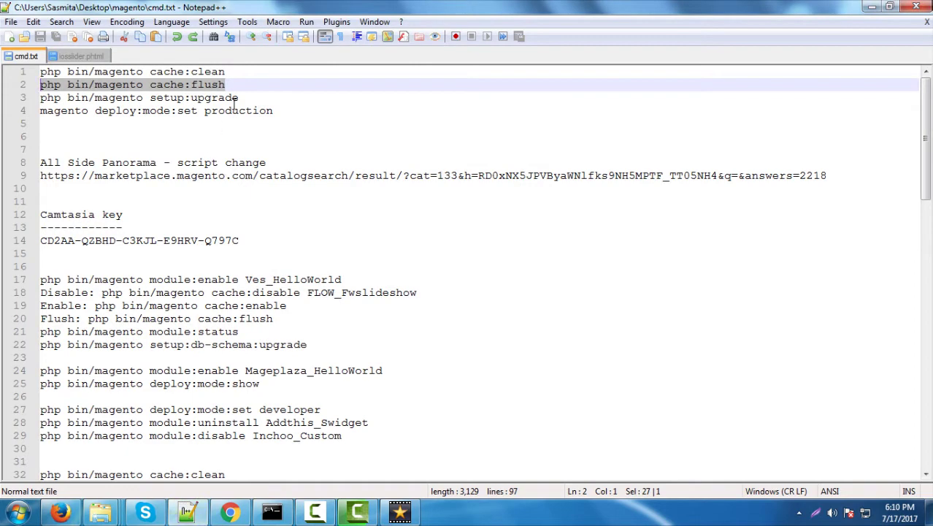
{"action": "left_click_drag", "start_coordinate": [238, 98], "coordinate": [40, 98]}
{"action": "key", "text": "ctrl+c"}
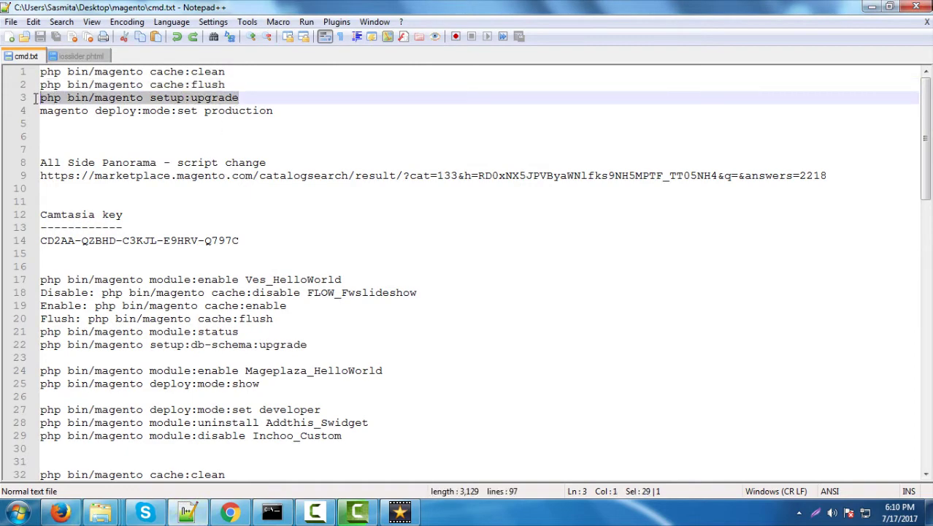
{"action": "left_click", "coordinate": [189, 515]}
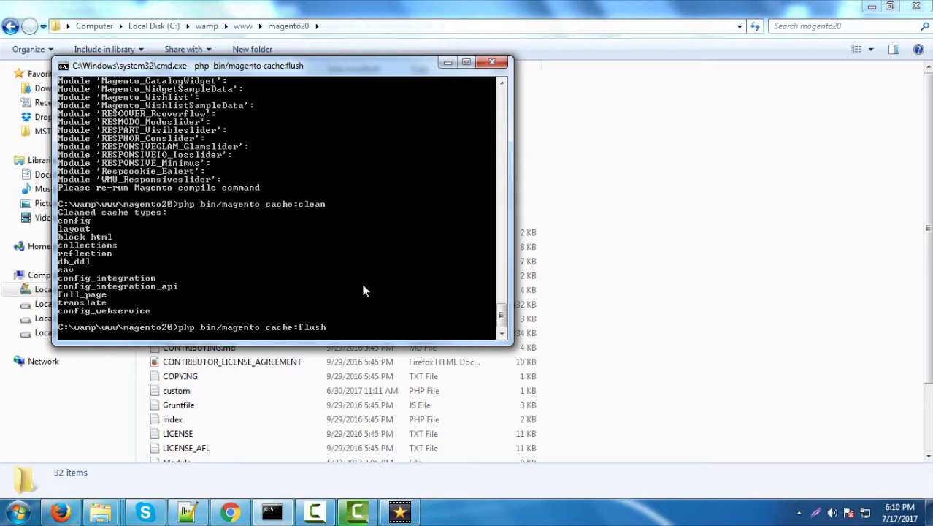
{"action": "right_click", "coordinate": [364, 290]}
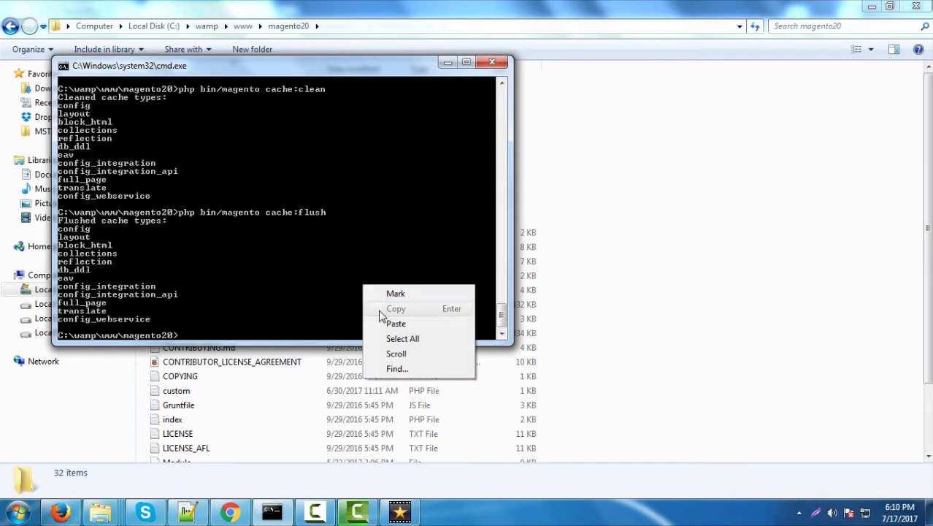
{"action": "left_click", "coordinate": [386, 324]}
{"action": "key", "text": "Return"}
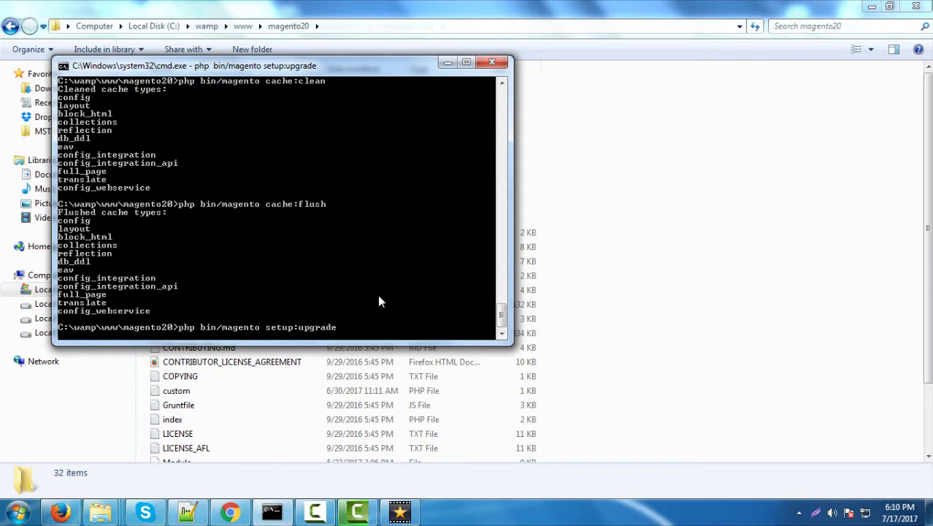
{"action": "key", "text": "Return"}
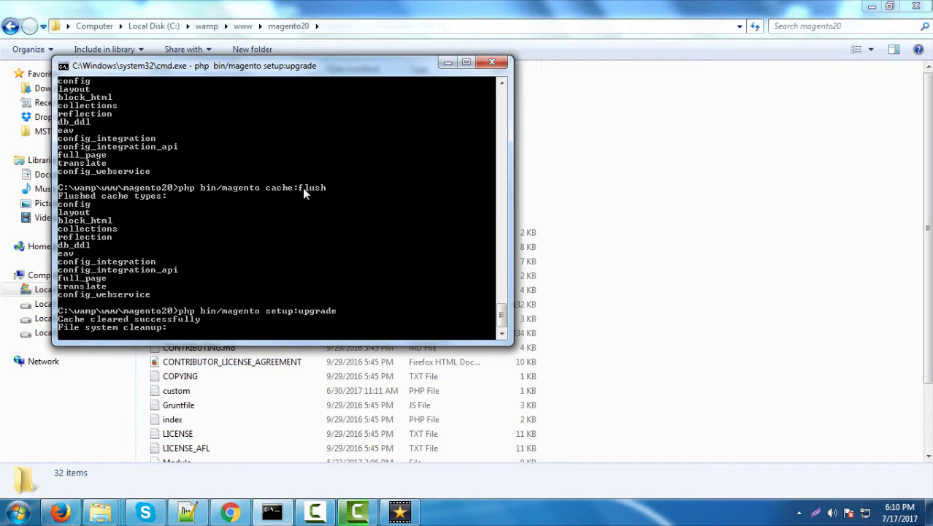
Check that the upgrade command has finished and reload the Magento admin Pages page in Chrome.
{"action": "left_click", "coordinate": [230, 511]}
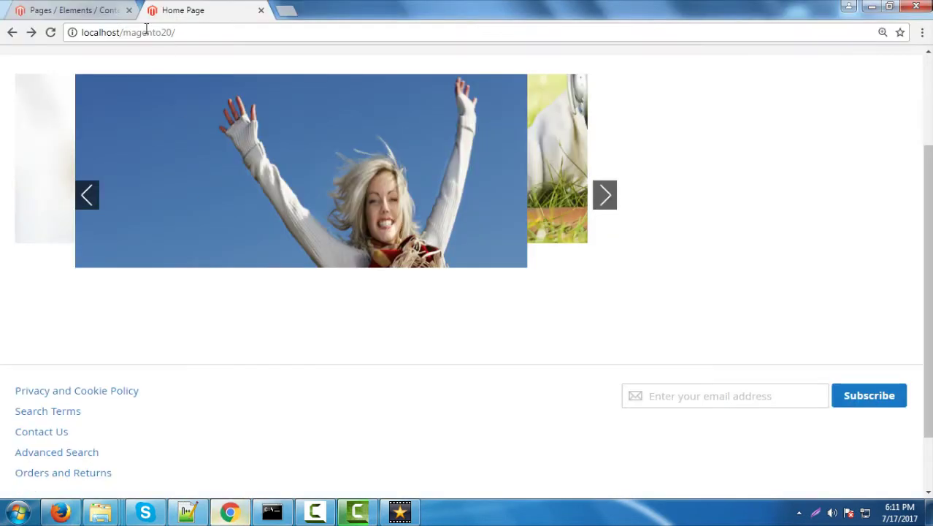
{"action": "left_click", "coordinate": [86, 9]}
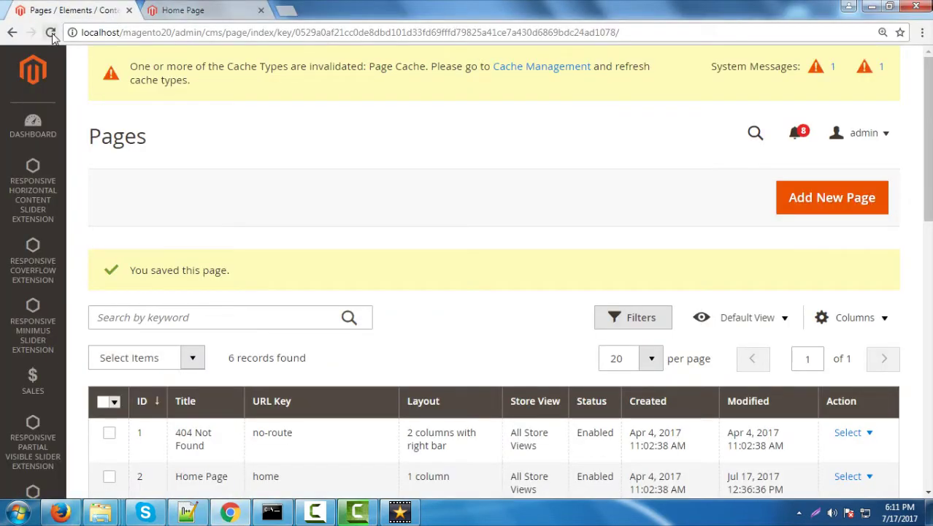
{"action": "left_click", "coordinate": [273, 513]}
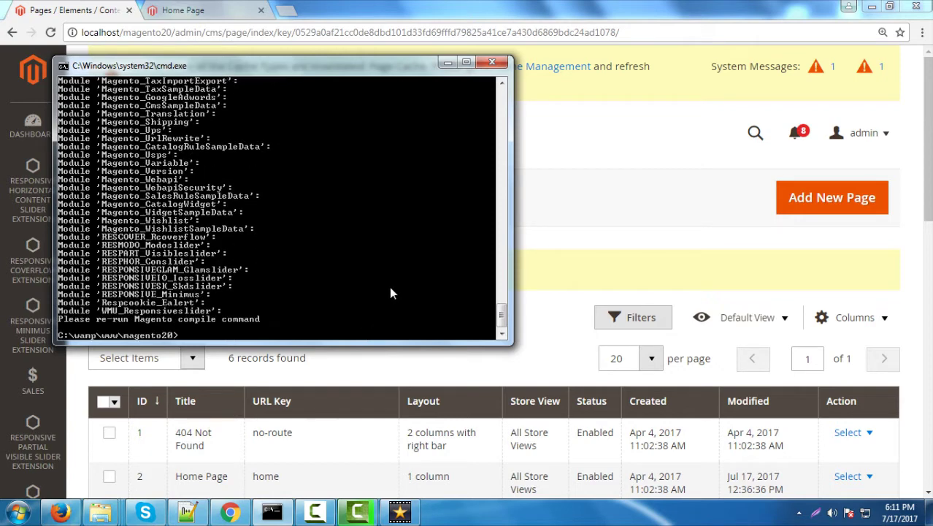
{"action": "left_click", "coordinate": [229, 511]}
{"action": "left_click", "coordinate": [50, 32]}
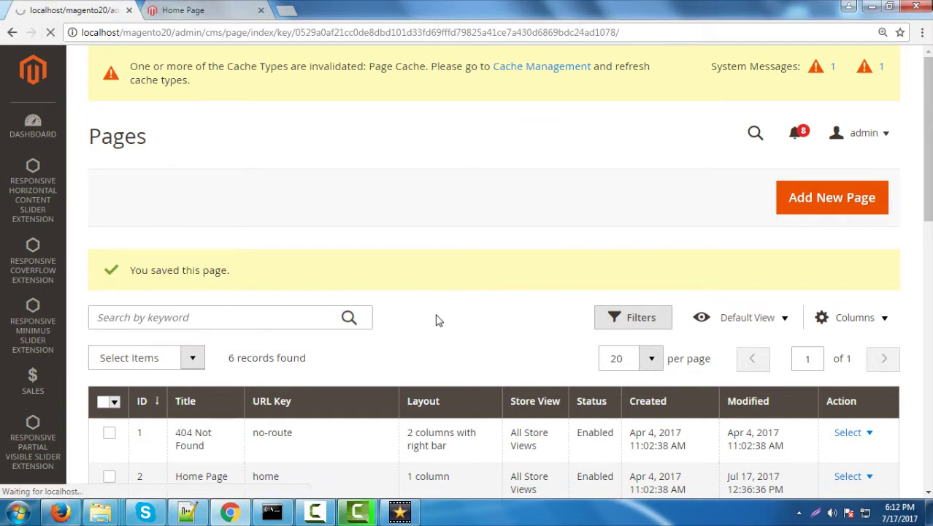
{"action": "left_click", "coordinate": [101, 512]}
{"action": "left_click", "coordinate": [410, 441]}
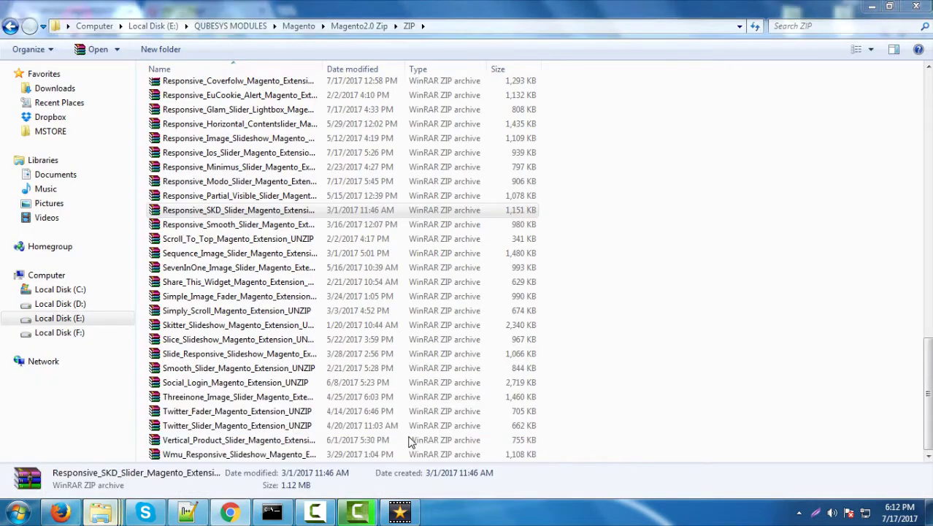
{"action": "left_click", "coordinate": [230, 512]}
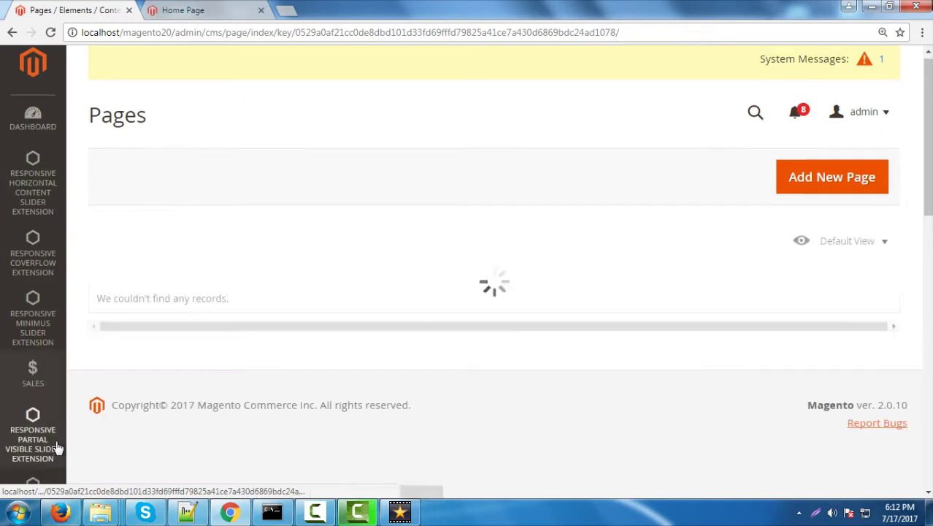
Open the Manage Banner page of the Responsive SKD Slider Extension in the Magento admin.
{"action": "scroll", "coordinate": [58, 447], "scroll_direction": "down", "scroll_amount": 2}
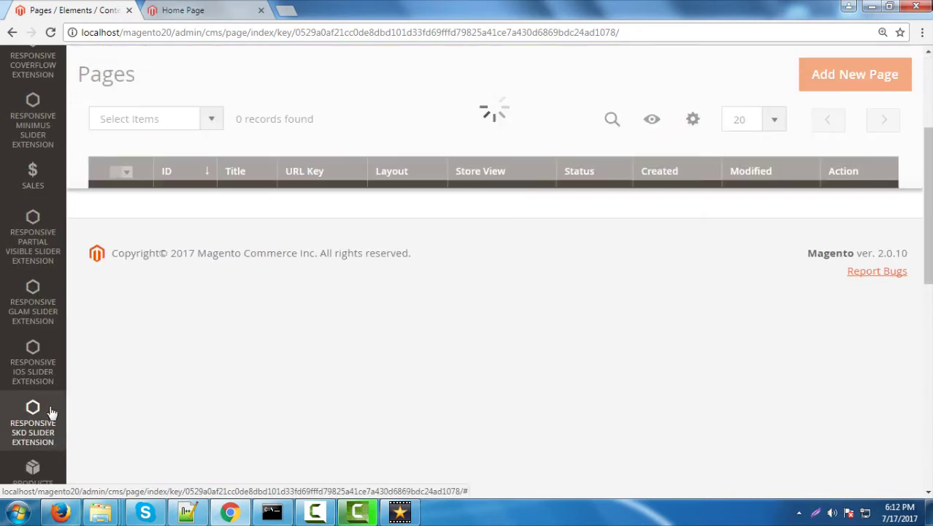
{"action": "left_click", "coordinate": [41, 433]}
{"action": "left_click", "coordinate": [125, 153]}
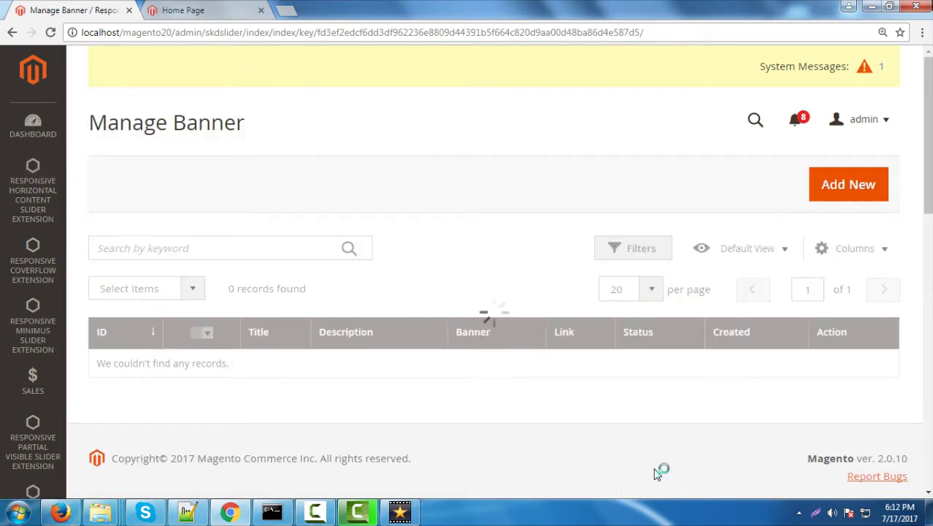
{"action": "left_click", "coordinate": [852, 193]}
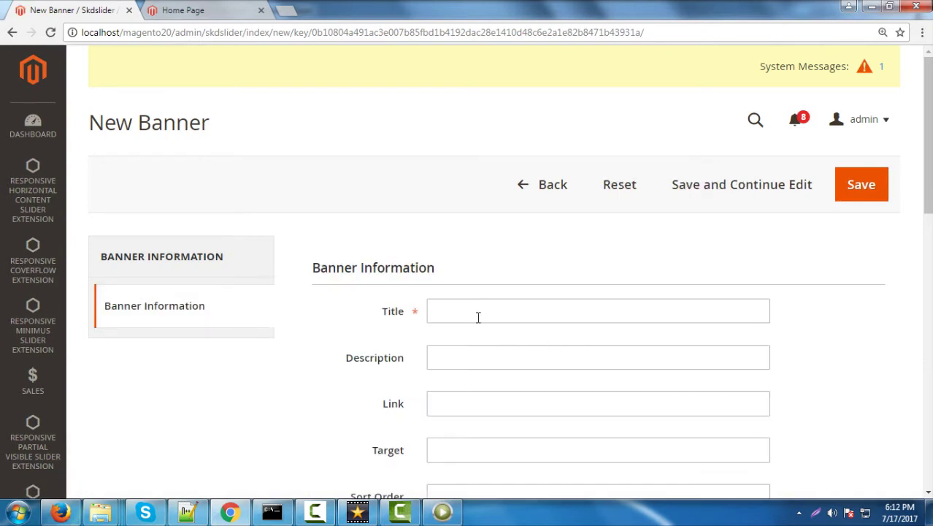
{"action": "left_click", "coordinate": [478, 316]}
{"action": "left_click", "coordinate": [449, 347]}
{"action": "left_click", "coordinate": [451, 357]}
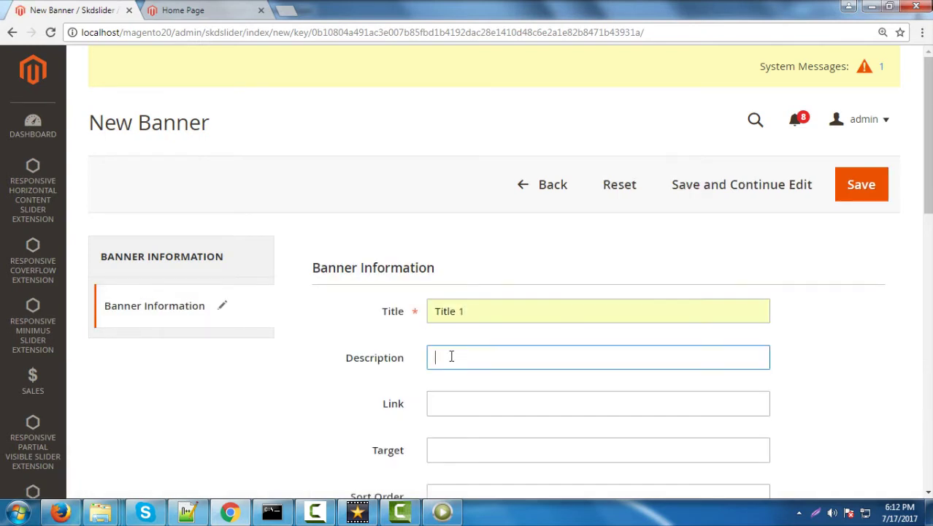
{"action": "left_click", "coordinate": [453, 378]}
{"action": "left_click", "coordinate": [452, 398]}
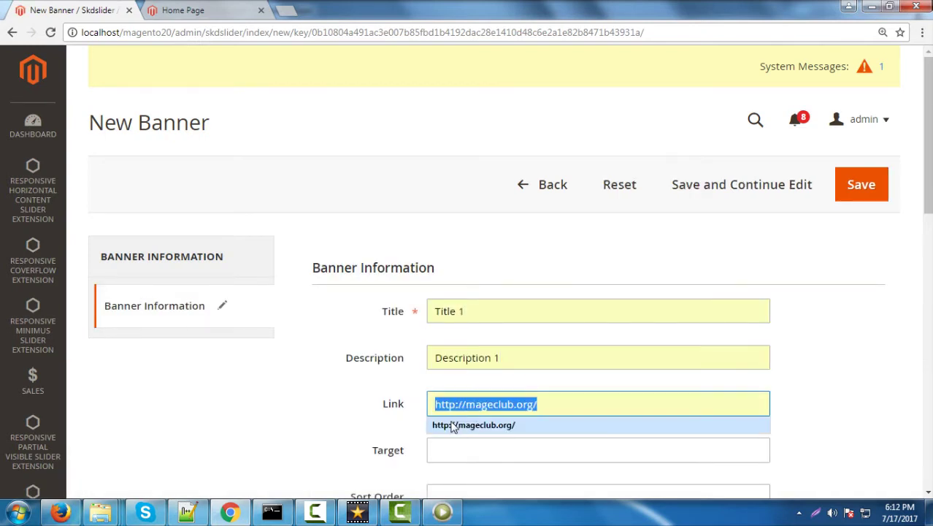
{"action": "left_click", "coordinate": [453, 426]}
Set the banner's target to _blank, its sort order to 1 and its status to Enable.
{"action": "scroll", "coordinate": [454, 456], "scroll_direction": "down", "scroll_amount": 2}
{"action": "left_click", "coordinate": [454, 312]}
{"action": "left_click", "coordinate": [445, 334]}
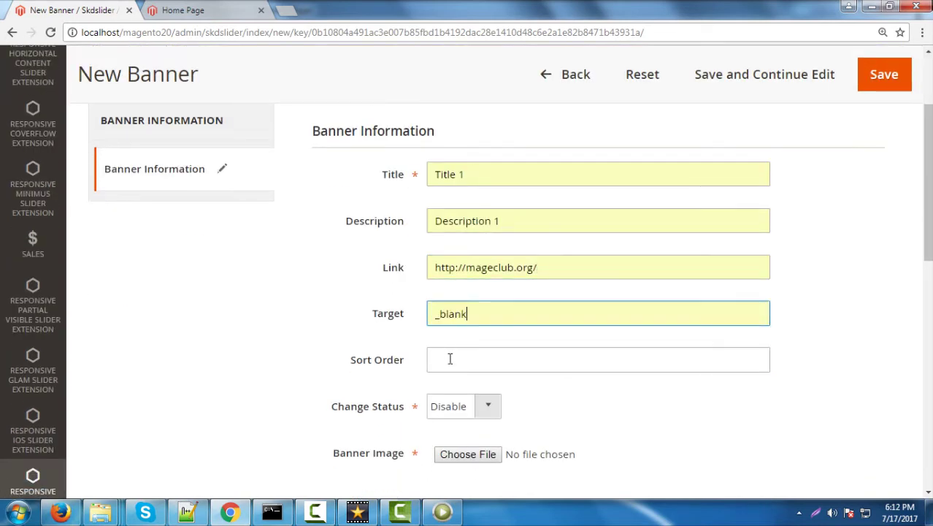
{"action": "left_click", "coordinate": [449, 358]}
{"action": "left_click", "coordinate": [445, 378]}
{"action": "left_click", "coordinate": [464, 406]}
{"action": "left_click", "coordinate": [447, 423]}
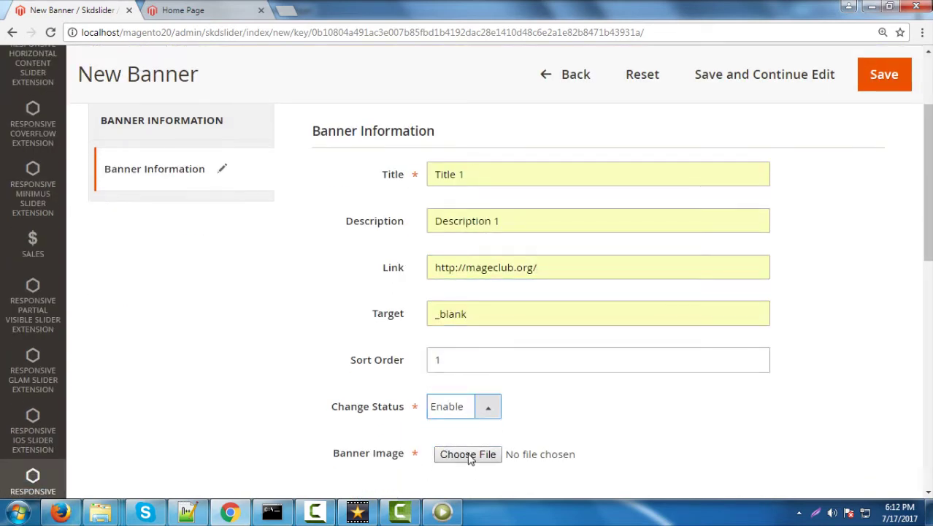
Choose image 001 from the Big folder as the banner image and save the banner.
{"action": "left_click", "coordinate": [468, 454]}
{"action": "left_click", "coordinate": [164, 92]}
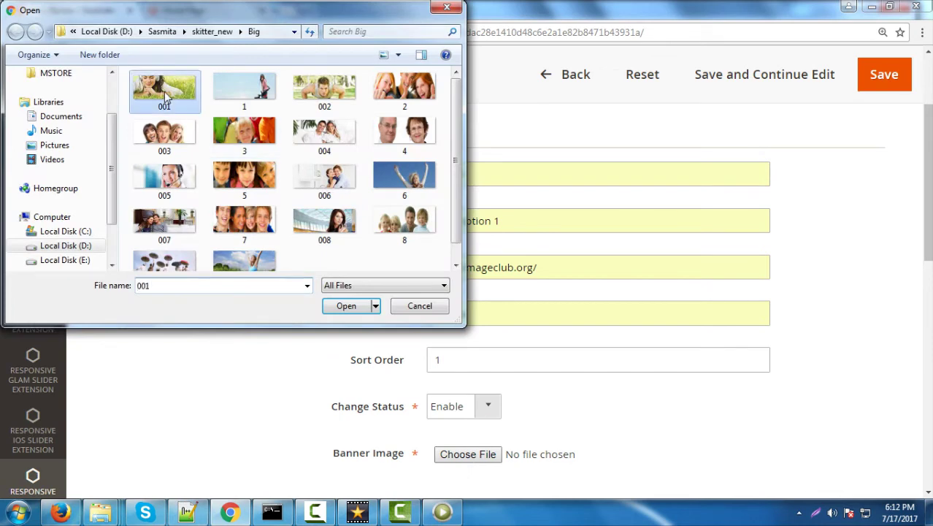
{"action": "double_click", "coordinate": [164, 91]}
{"action": "left_click", "coordinate": [884, 75]}
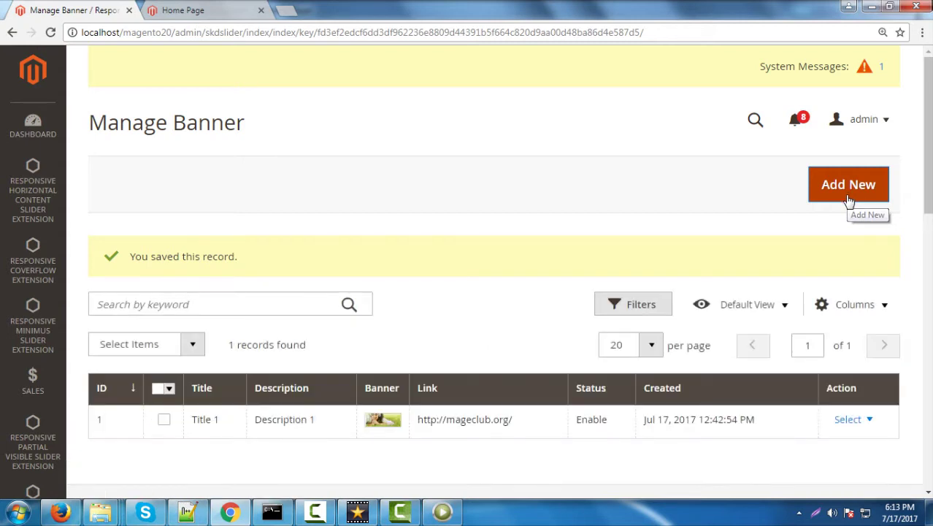
{"action": "scroll", "coordinate": [611, 442], "scroll_direction": "down", "scroll_amount": 1}
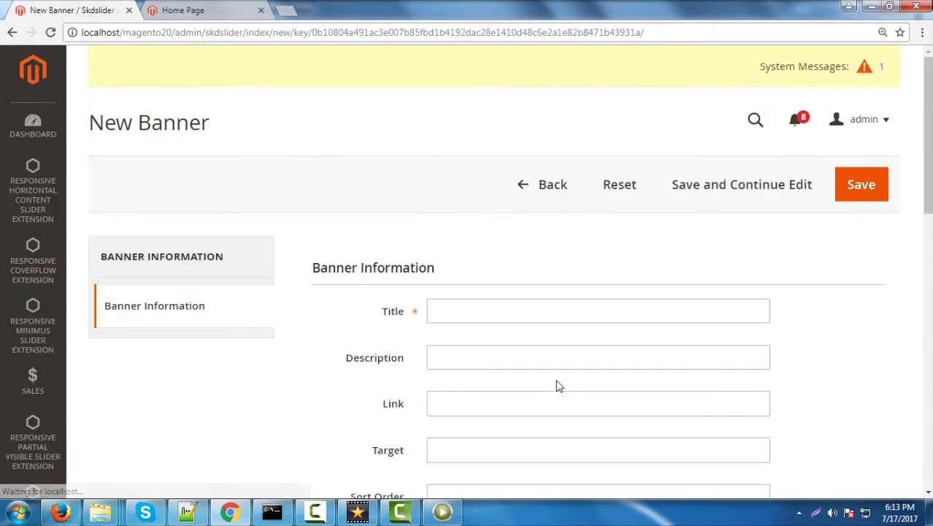
{"action": "left_click", "coordinate": [516, 311]}
{"action": "left_click", "coordinate": [457, 379]}
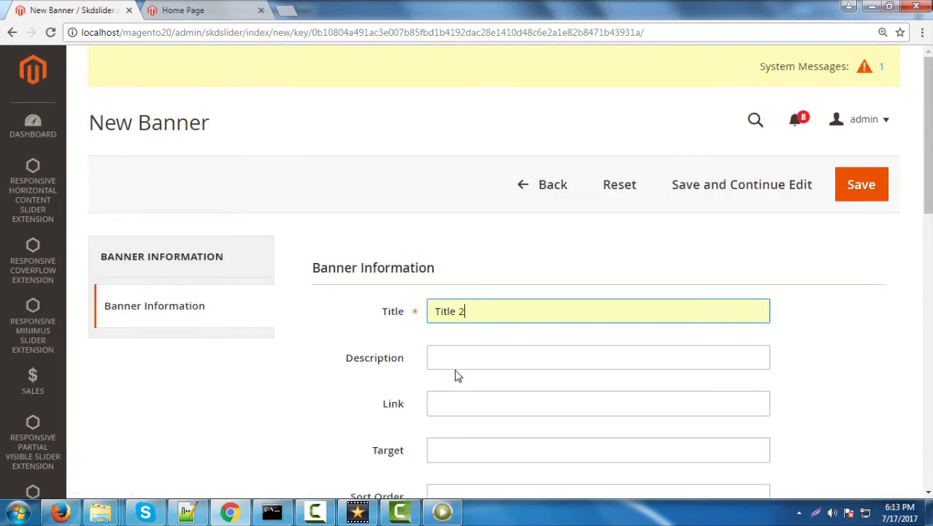
{"action": "left_click", "coordinate": [454, 361]}
{"action": "left_click", "coordinate": [462, 392]}
{"action": "left_click", "coordinate": [461, 394]}
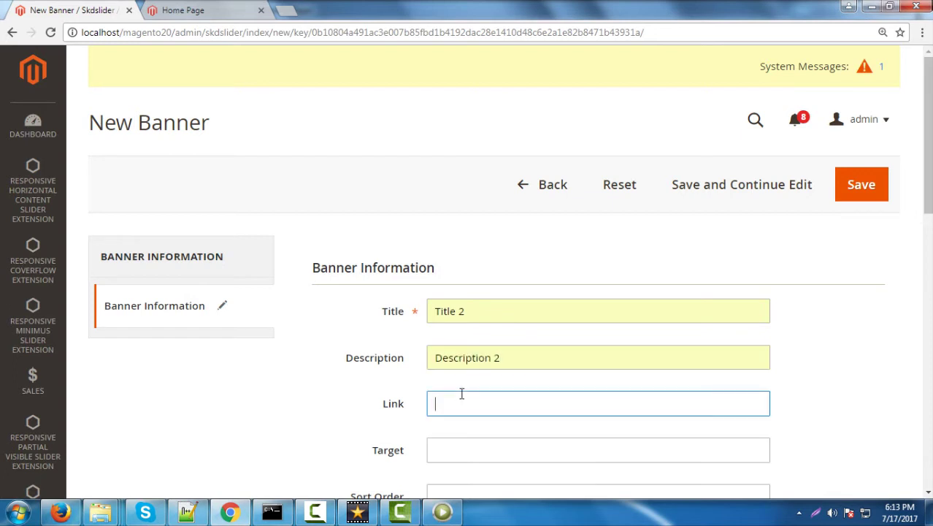
{"action": "left_click", "coordinate": [462, 424]}
Set the second banner's target to _blank, its sort order to 2 and its status to Enable.
{"action": "left_click", "coordinate": [461, 450]}
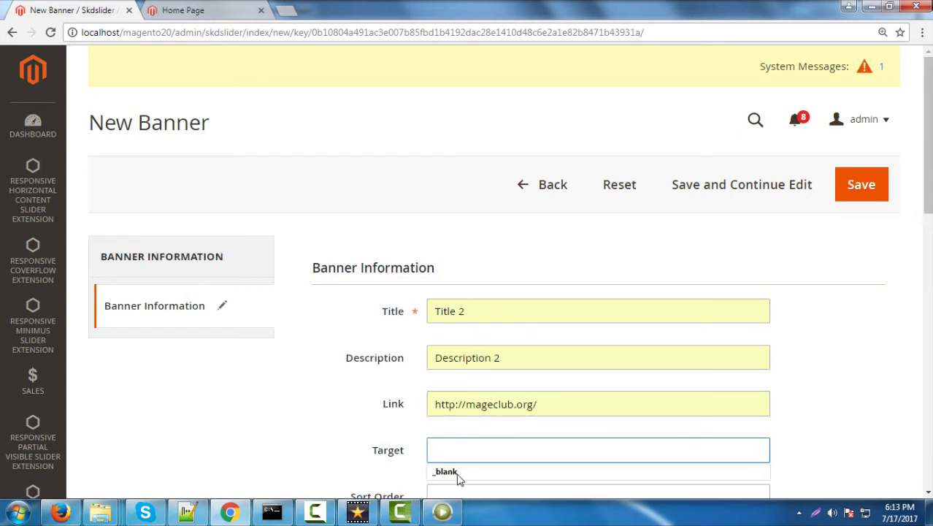
{"action": "left_click", "coordinate": [458, 473]}
{"action": "scroll", "coordinate": [458, 449], "scroll_direction": "down", "scroll_amount": 1}
{"action": "left_click", "coordinate": [460, 425]}
{"action": "type", "text": "2"}
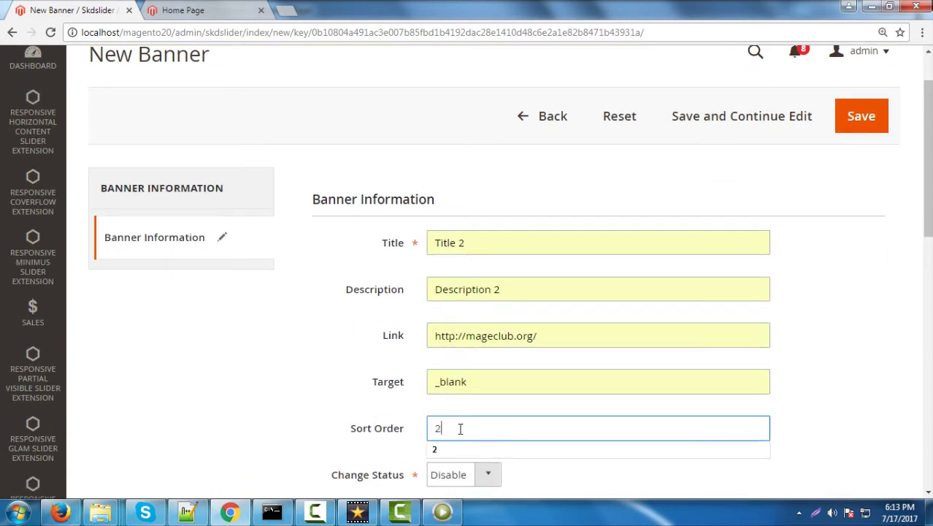
{"action": "left_click", "coordinate": [462, 473]}
{"action": "left_click", "coordinate": [457, 430]}
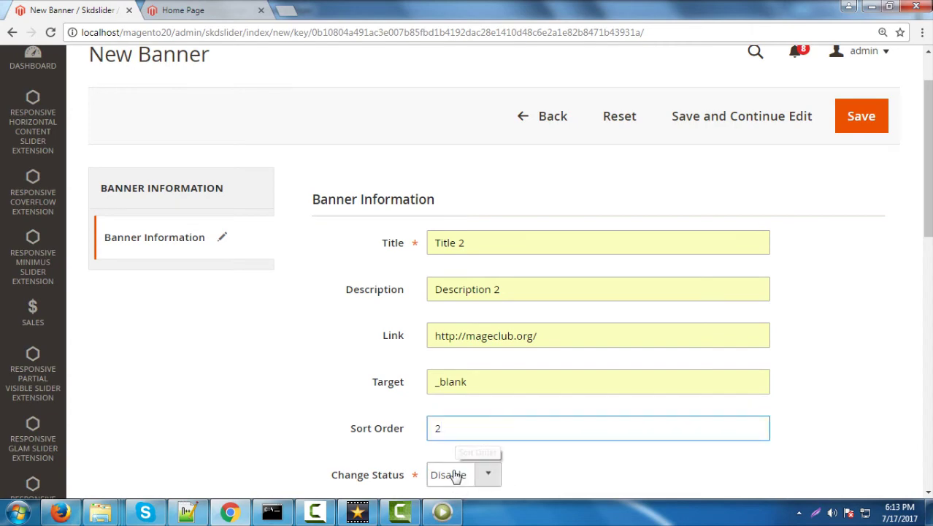
{"action": "left_click", "coordinate": [460, 473]}
{"action": "left_click", "coordinate": [461, 436]}
Choose image 002 from the Big folder as the second banner's image and save the banner.
{"action": "scroll", "coordinate": [460, 423], "scroll_direction": "down", "scroll_amount": 2}
{"action": "left_click", "coordinate": [464, 398]}
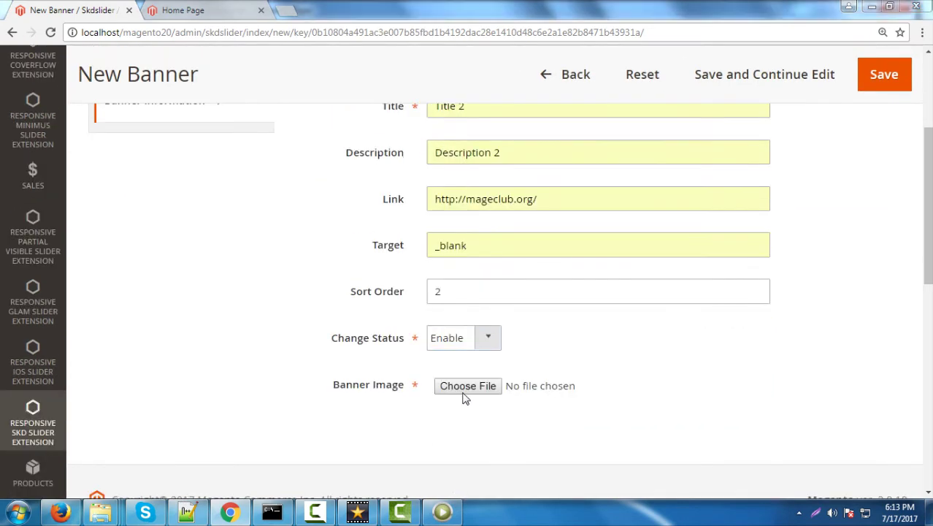
{"action": "double_click", "coordinate": [322, 88]}
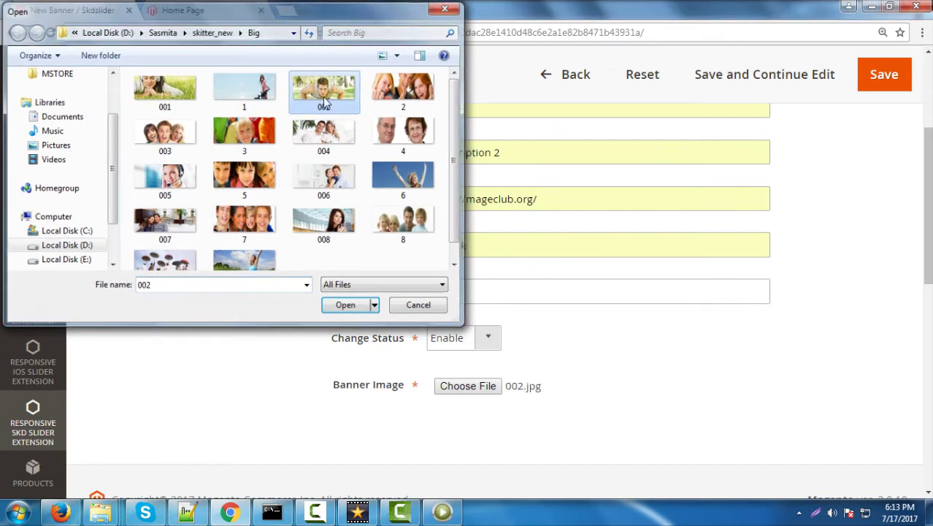
{"action": "left_click", "coordinate": [876, 88]}
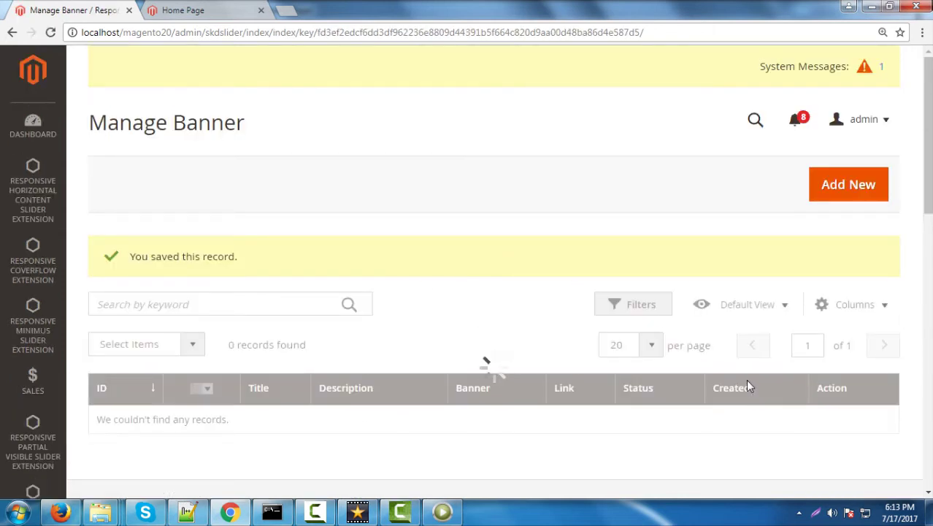
{"action": "scroll", "coordinate": [746, 386], "scroll_direction": "down", "scroll_amount": 3}
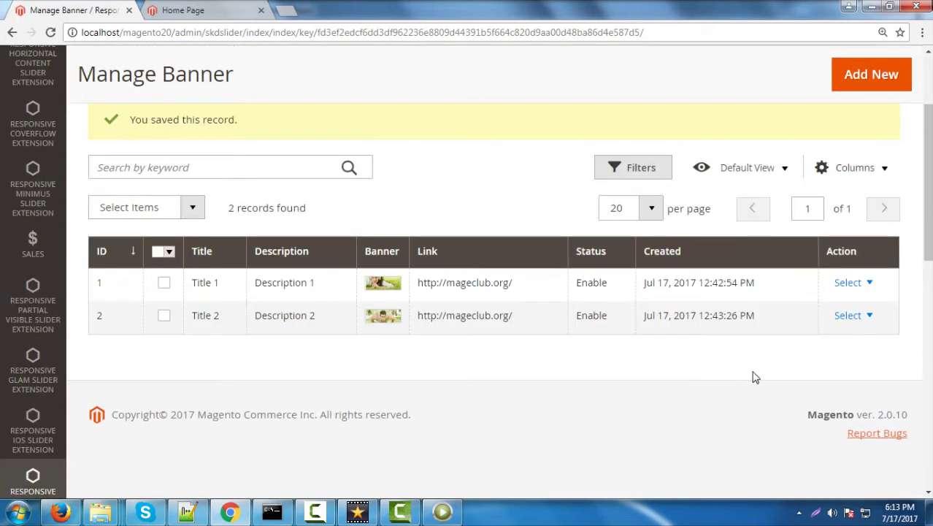
{"action": "left_click", "coordinate": [856, 82]}
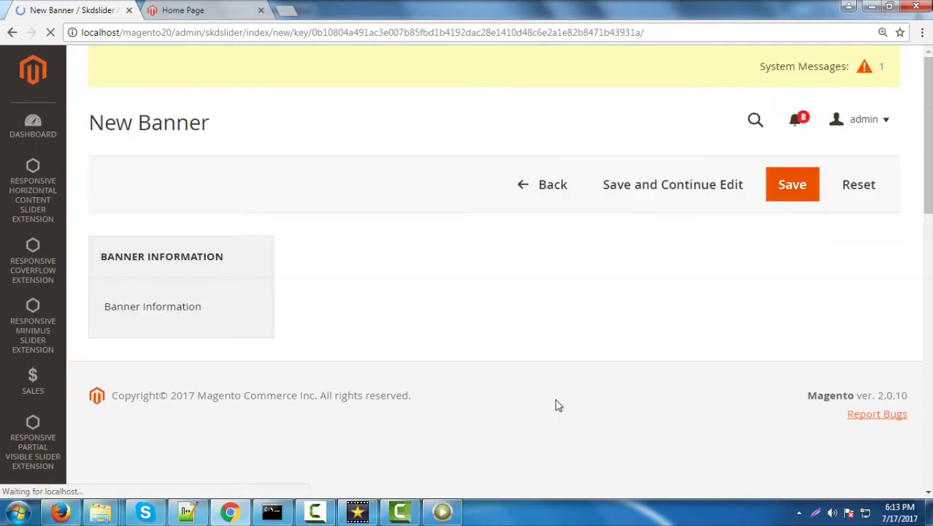
{"action": "left_click", "coordinate": [440, 314]}
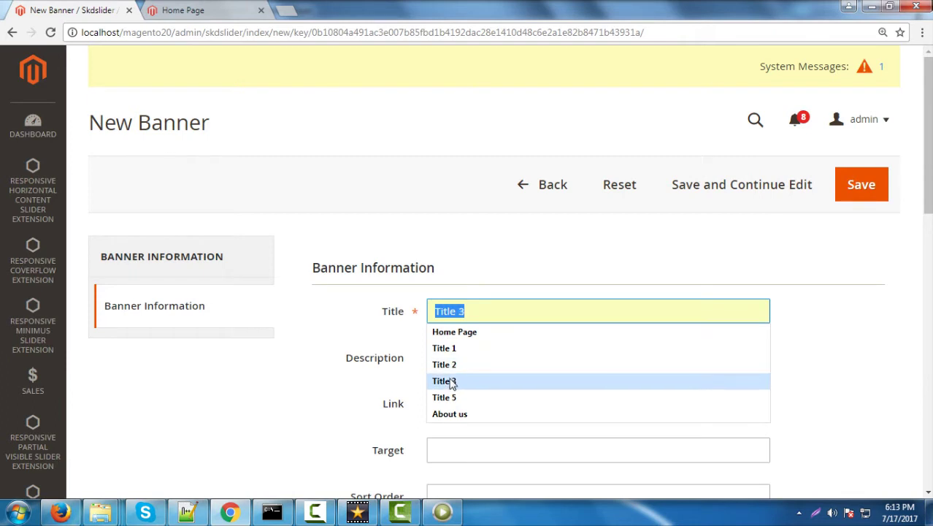
{"action": "left_click", "coordinate": [445, 380]}
{"action": "left_click", "coordinate": [450, 358]}
{"action": "left_click", "coordinate": [461, 412]}
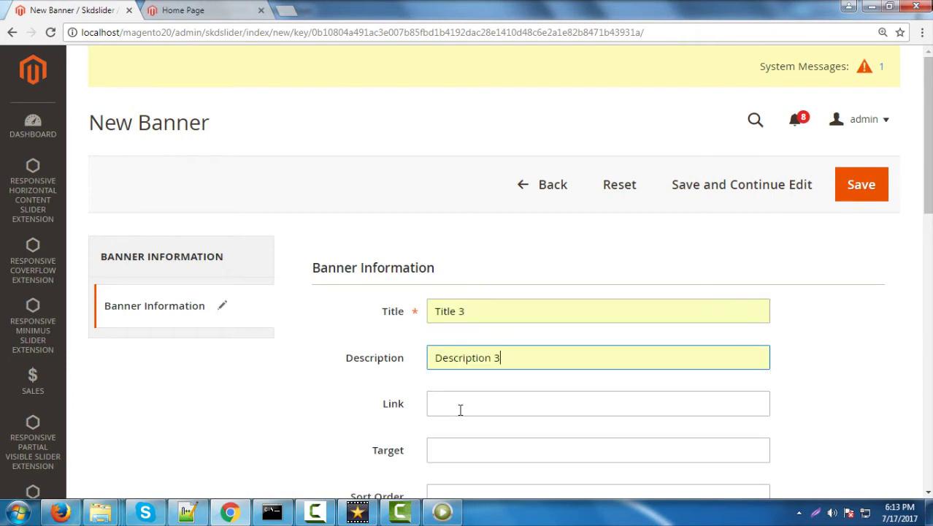
{"action": "left_click", "coordinate": [459, 406]}
{"action": "left_click", "coordinate": [460, 424]}
Set the third banner's target to _blank, its sort order to 3 and its status to Enable.
{"action": "left_click", "coordinate": [453, 451]}
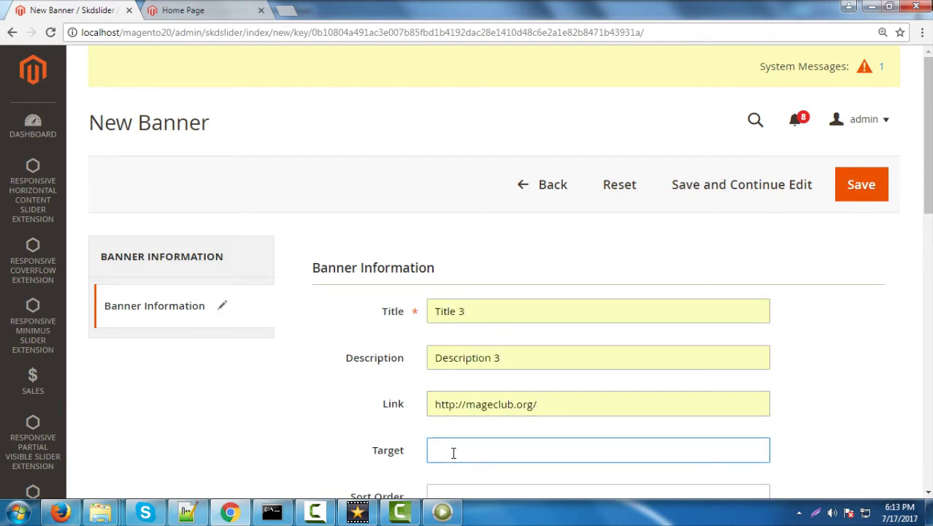
{"action": "left_click", "coordinate": [448, 473]}
{"action": "scroll", "coordinate": [446, 409], "scroll_direction": "down", "scroll_amount": 2}
{"action": "left_click", "coordinate": [443, 358]}
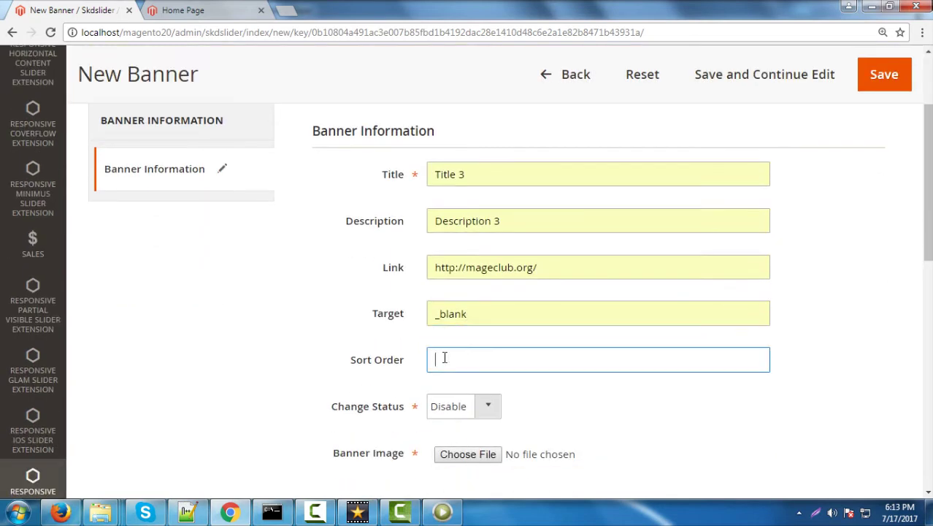
{"action": "type", "text": "3"}
{"action": "left_click", "coordinate": [450, 407]}
{"action": "left_click", "coordinate": [448, 423]}
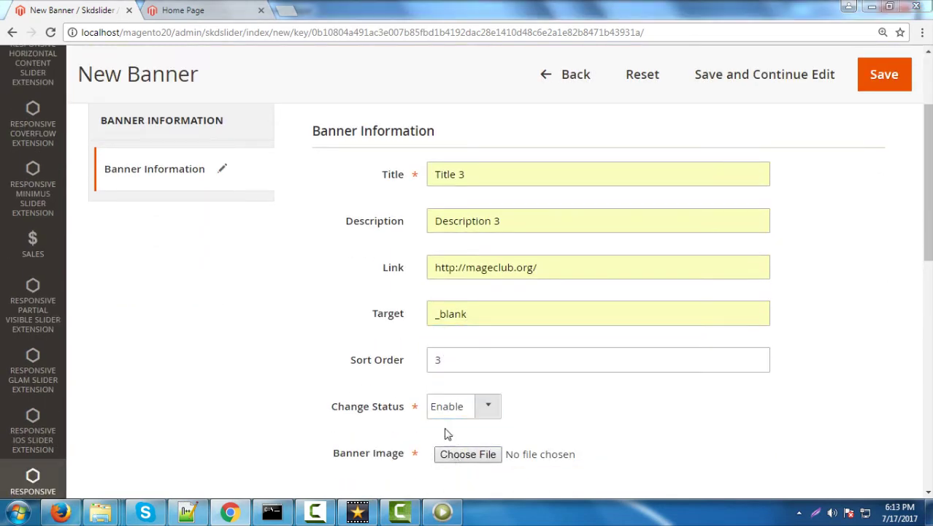
Choose image 4 from the Big folder as the third banner's image and save the banner.
{"action": "left_click", "coordinate": [467, 453]}
{"action": "double_click", "coordinate": [415, 142]}
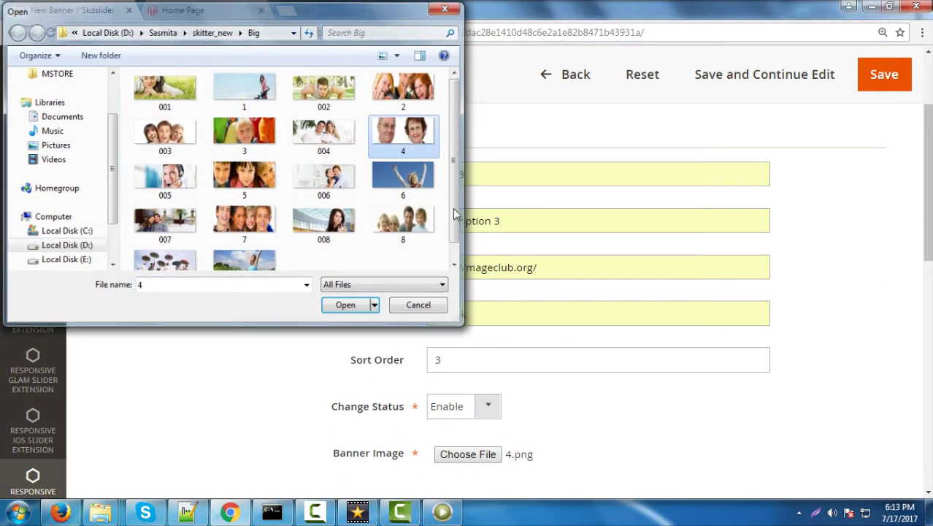
{"action": "left_click", "coordinate": [886, 87]}
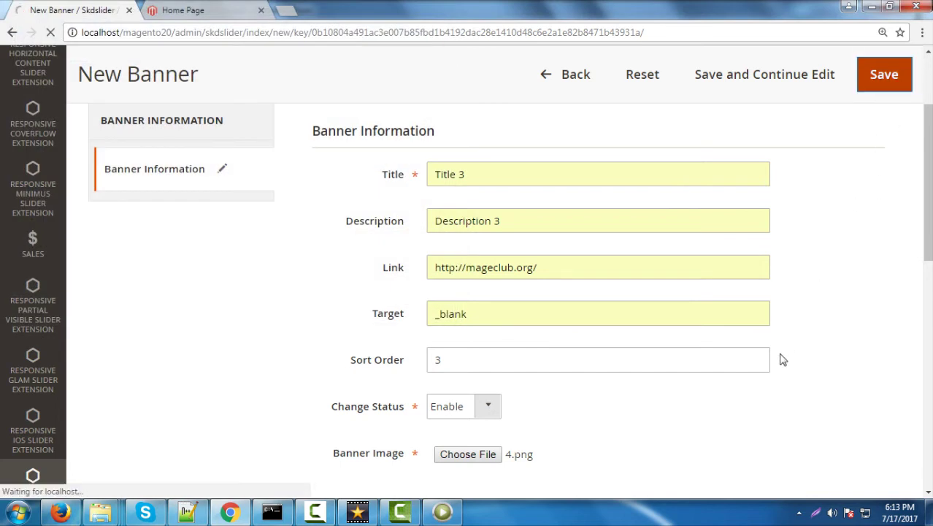
{"action": "scroll", "coordinate": [782, 359], "scroll_direction": "down", "scroll_amount": 1}
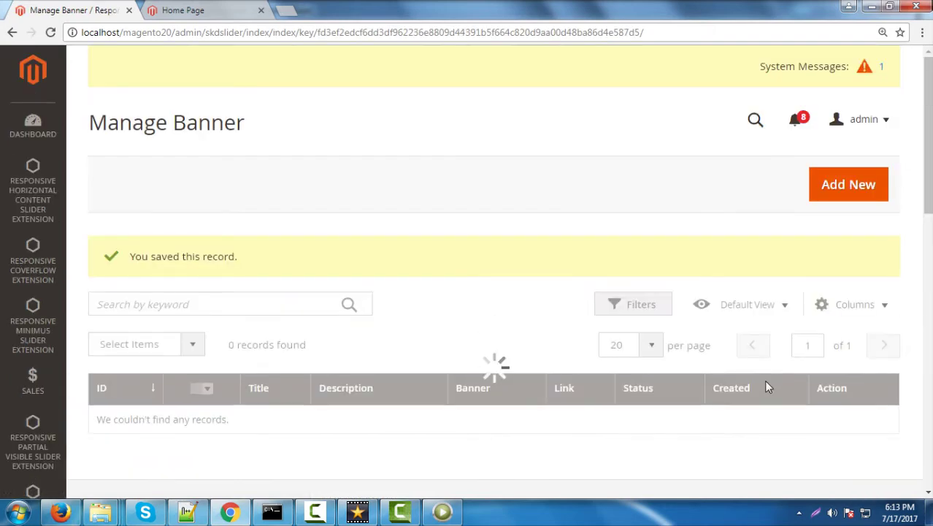
{"action": "scroll", "coordinate": [764, 384], "scroll_direction": "down", "scroll_amount": 2}
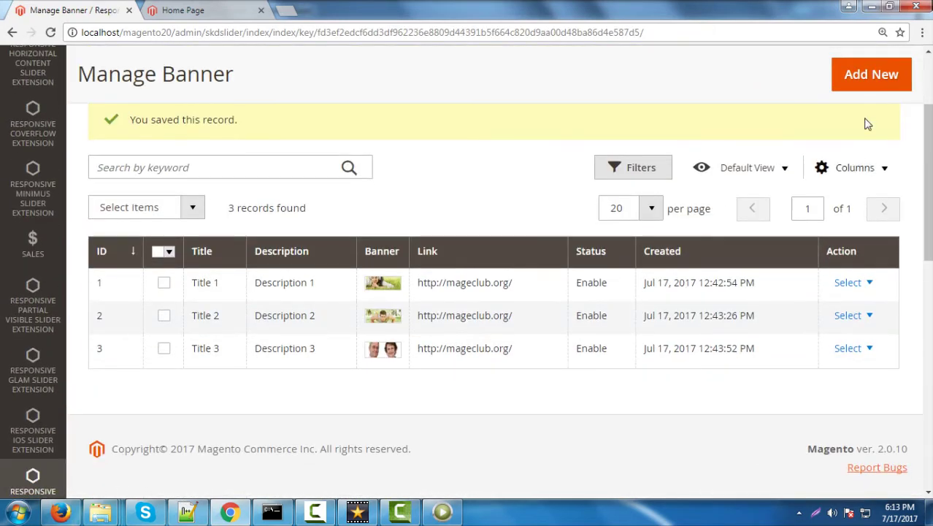
{"action": "left_click", "coordinate": [872, 82]}
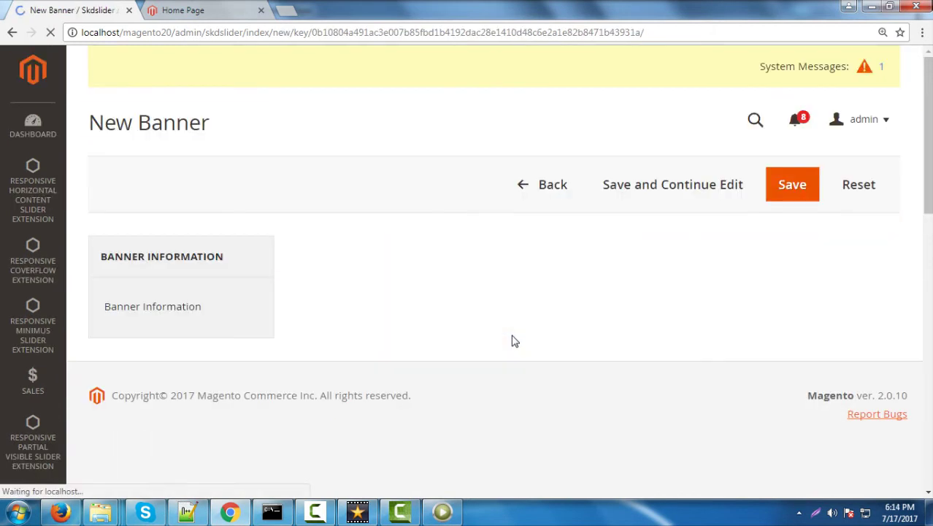
{"action": "left_click", "coordinate": [437, 319]}
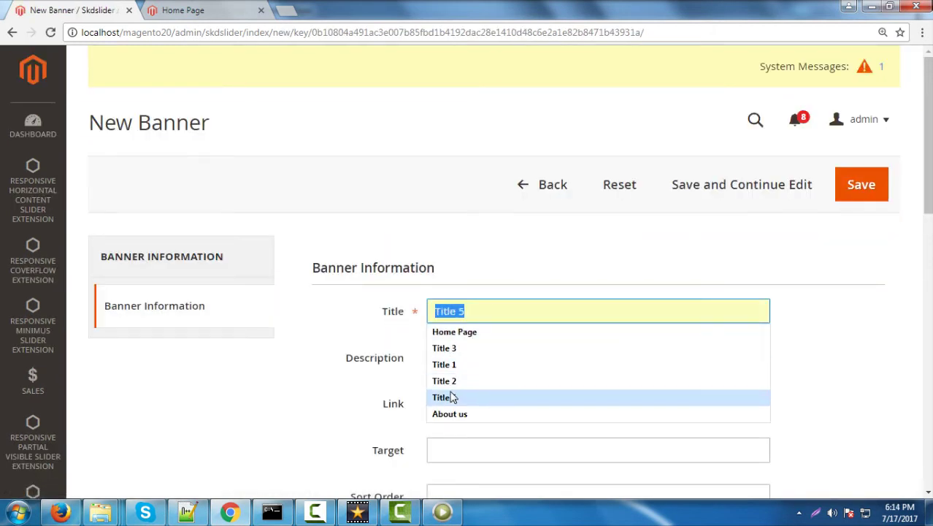
{"action": "left_click", "coordinate": [446, 348]}
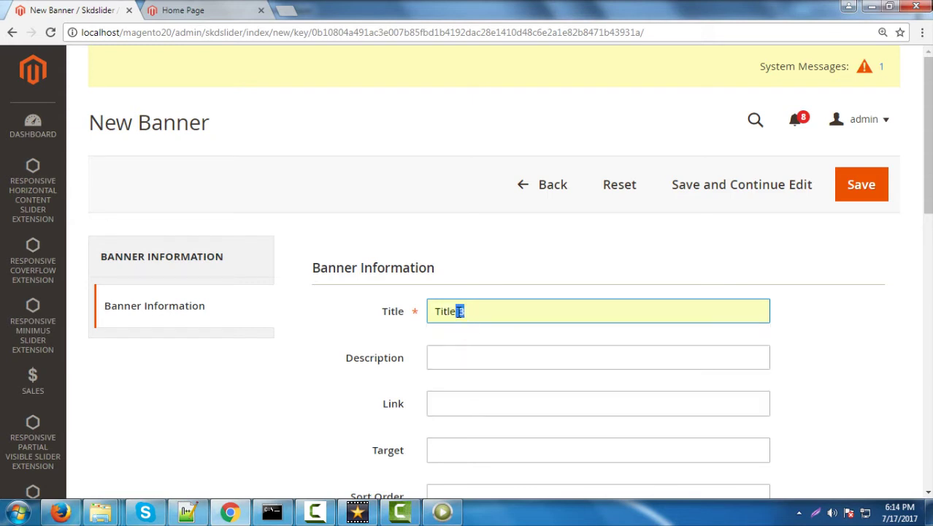
{"action": "key", "text": "BackSpace"}
{"action": "type", "text": "4"}
{"action": "left_click", "coordinate": [462, 351]}
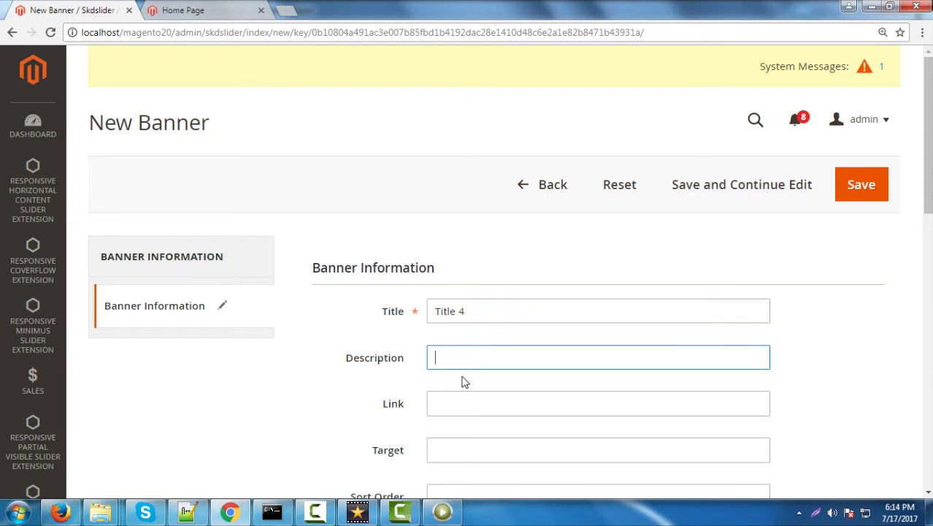
{"action": "left_click", "coordinate": [473, 444]}
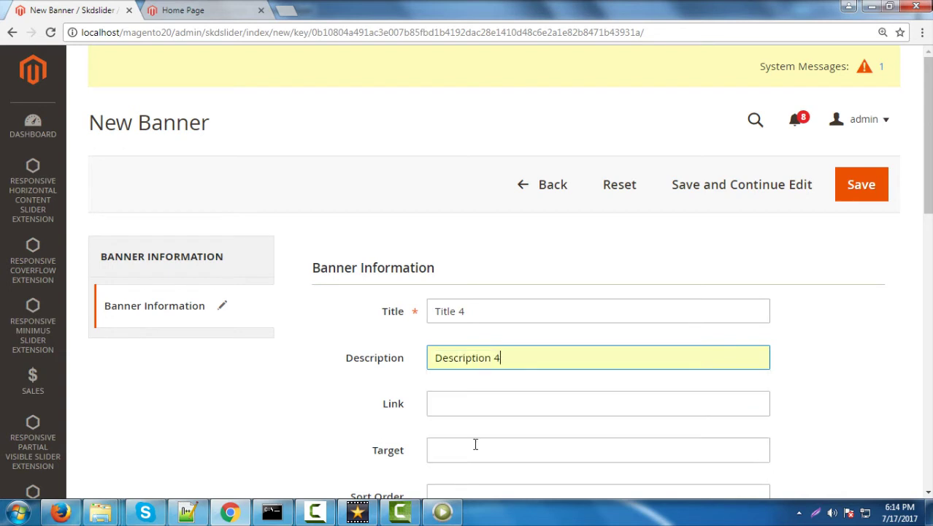
{"action": "left_click", "coordinate": [461, 404]}
{"action": "left_click", "coordinate": [457, 425]}
Set the fourth banner's target to _blank, its sort order to 4 and its status to Enable.
{"action": "scroll", "coordinate": [457, 439], "scroll_direction": "down", "scroll_amount": 1}
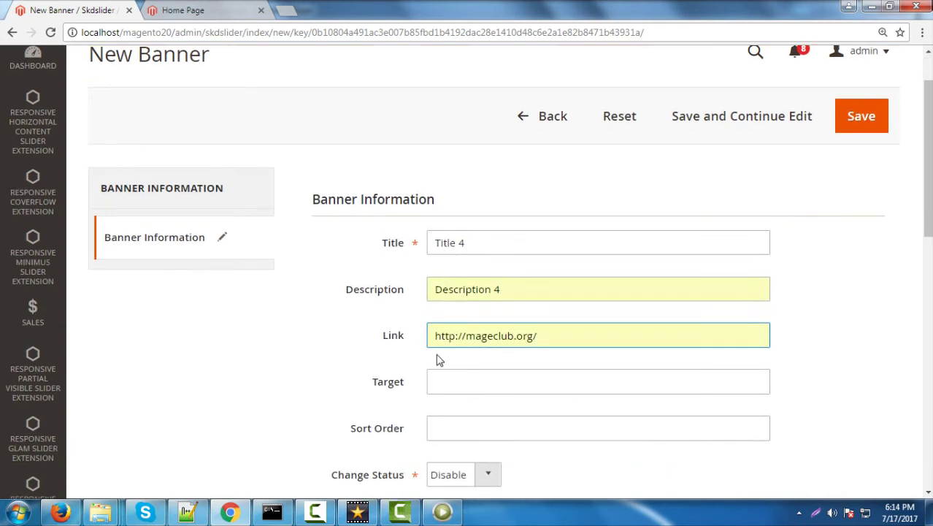
{"action": "left_click", "coordinate": [439, 381]}
{"action": "left_click", "coordinate": [452, 408]}
{"action": "scroll", "coordinate": [453, 437], "scroll_direction": "down", "scroll_amount": 1}
{"action": "scroll", "coordinate": [452, 436], "scroll_direction": "down", "scroll_amount": 1}
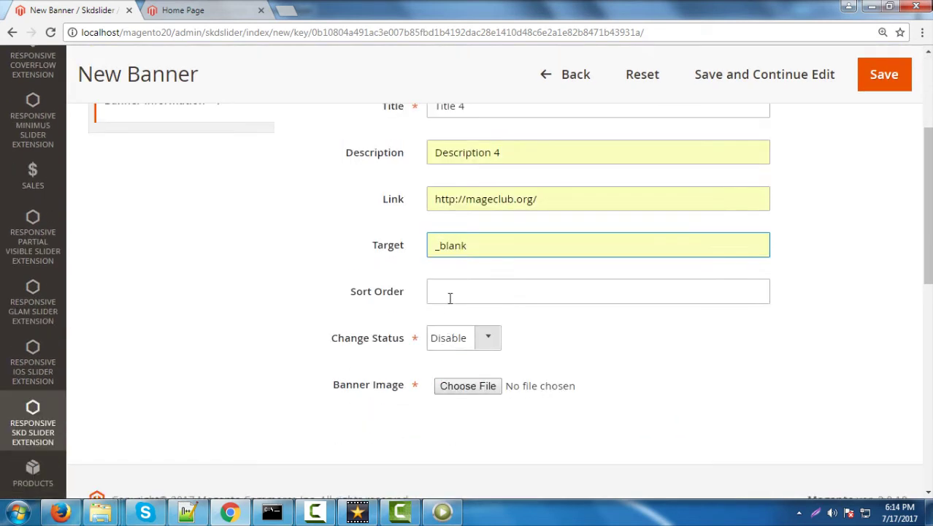
{"action": "left_click", "coordinate": [449, 296]}
{"action": "type", "text": "4"}
{"action": "left_click", "coordinate": [451, 342]}
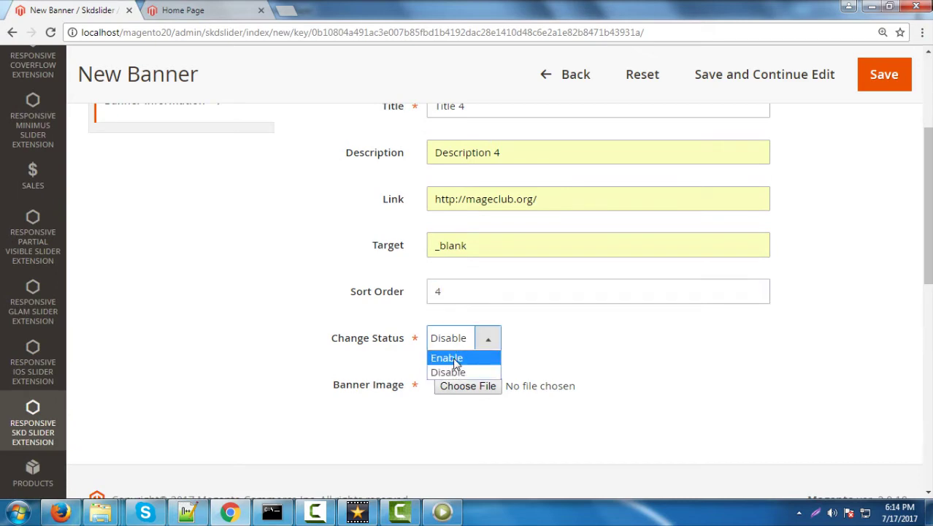
{"action": "left_click", "coordinate": [448, 355]}
Choose image 7 from the Big folder as the fourth banner's image and save the banner.
{"action": "left_click", "coordinate": [467, 385]}
{"action": "double_click", "coordinate": [246, 215]}
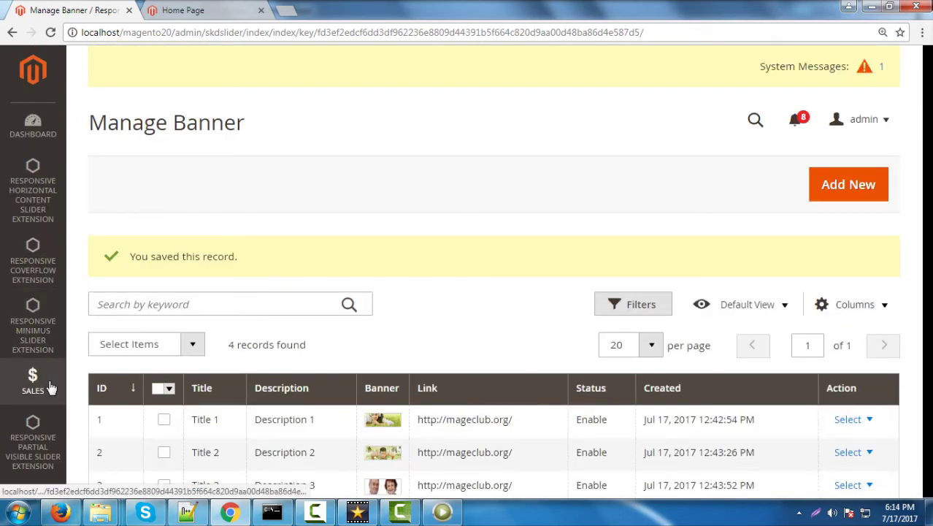
Open the Configure Banner settings of the Responsive SKD Slider Extension.
{"action": "scroll", "coordinate": [51, 389], "scroll_direction": "down", "scroll_amount": 4}
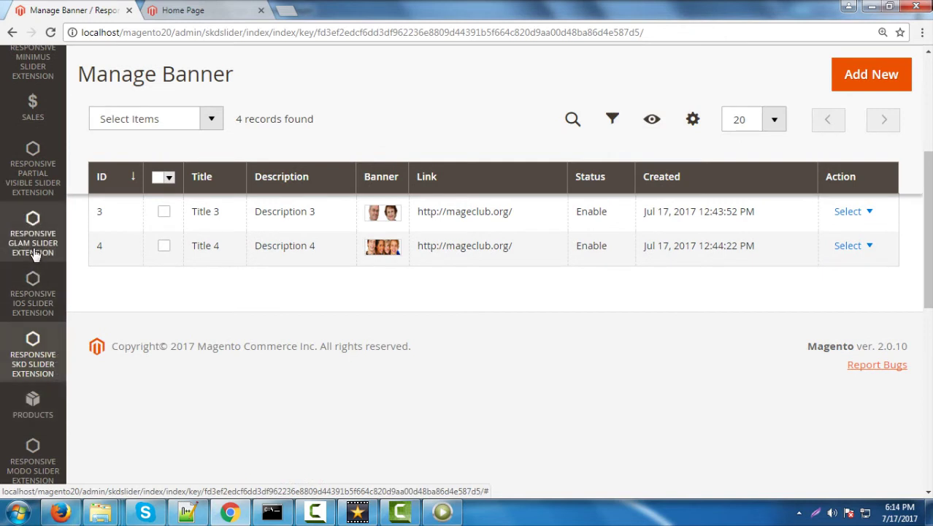
{"action": "scroll", "coordinate": [42, 423], "scroll_direction": "down", "scroll_amount": 1}
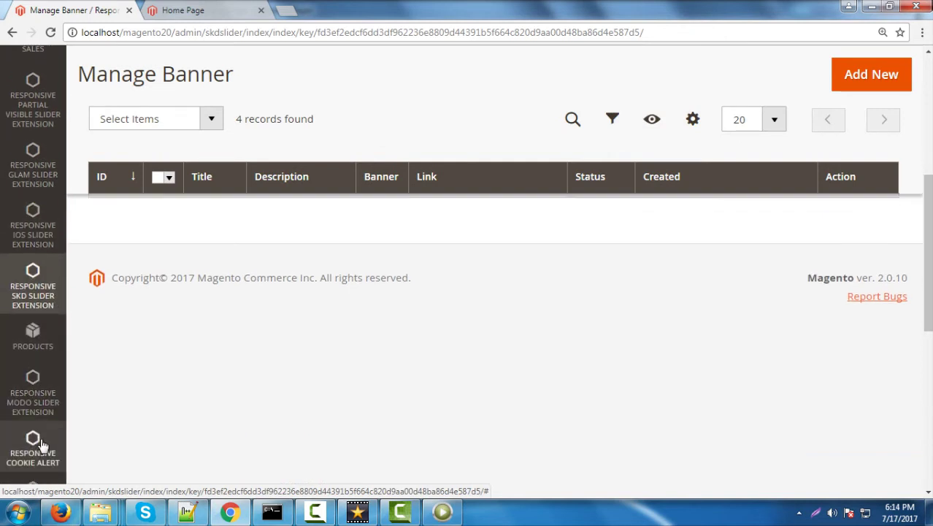
{"action": "scroll", "coordinate": [42, 443], "scroll_direction": "down", "scroll_amount": 1}
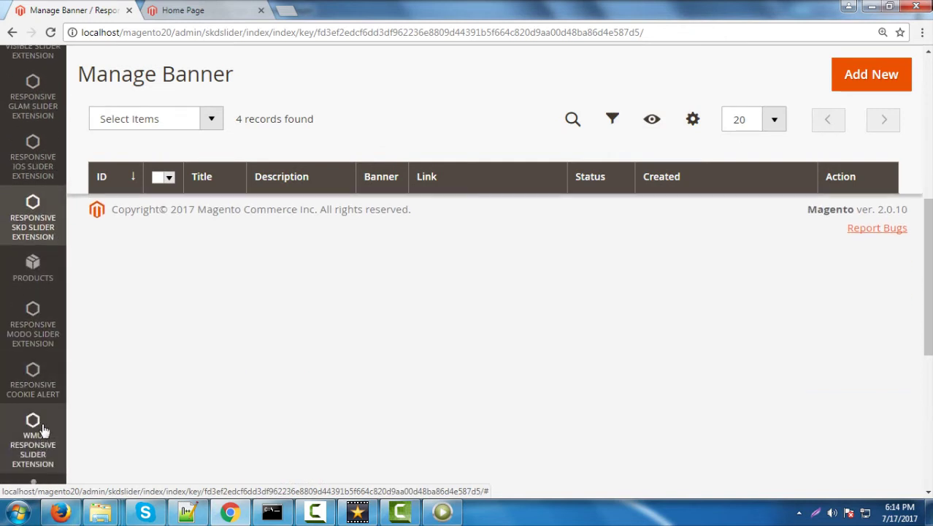
{"action": "scroll", "coordinate": [43, 422], "scroll_direction": "up", "scroll_amount": 5}
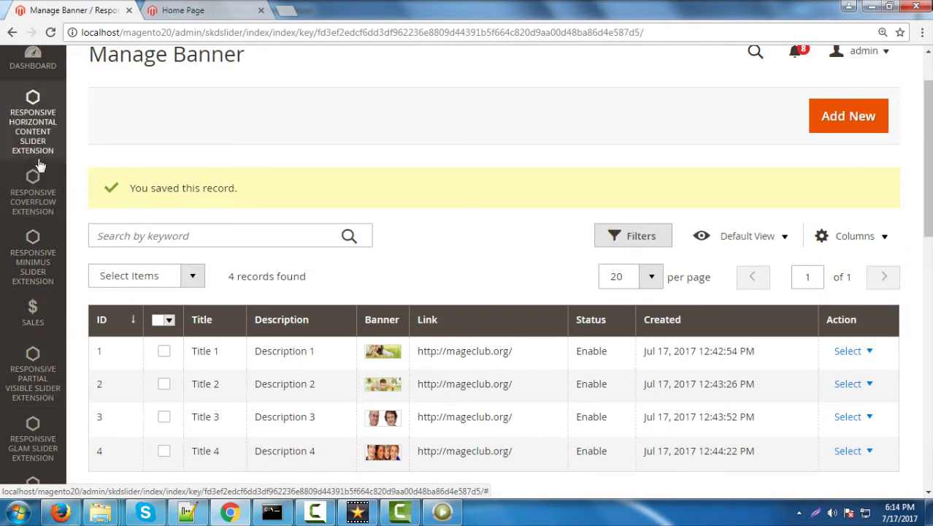
{"action": "scroll", "coordinate": [37, 394], "scroll_direction": "up", "scroll_amount": 1}
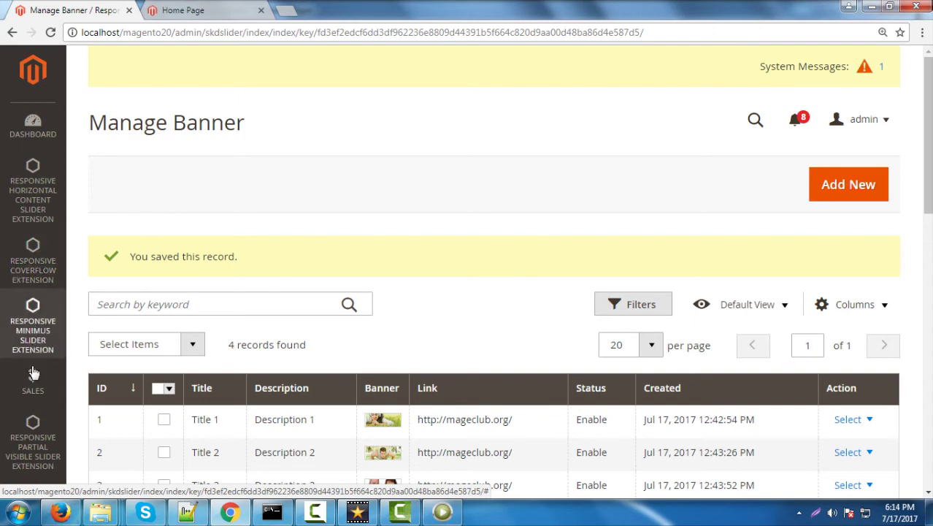
{"action": "scroll", "coordinate": [33, 365], "scroll_direction": "down", "scroll_amount": 1}
{"action": "scroll", "coordinate": [33, 371], "scroll_direction": "down", "scroll_amount": 1}
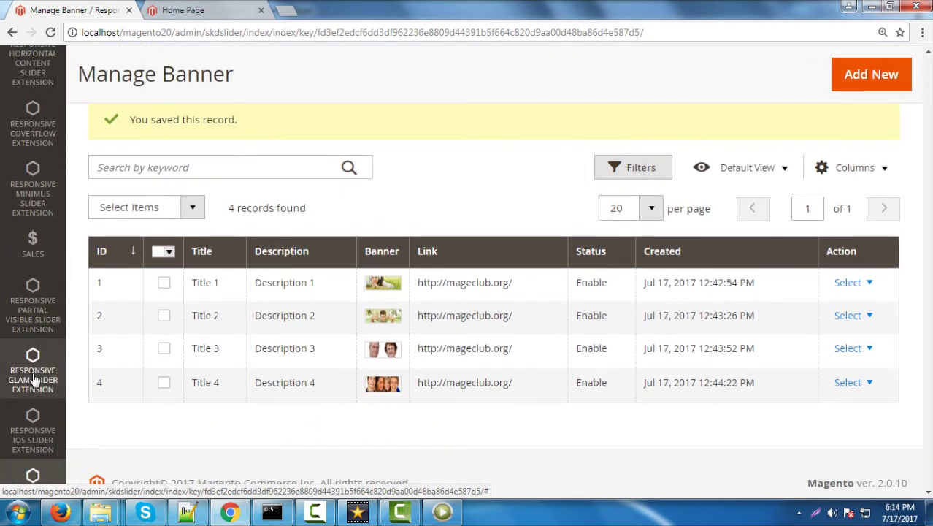
{"action": "scroll", "coordinate": [33, 377], "scroll_direction": "down", "scroll_amount": 2}
{"action": "left_click", "coordinate": [33, 364]}
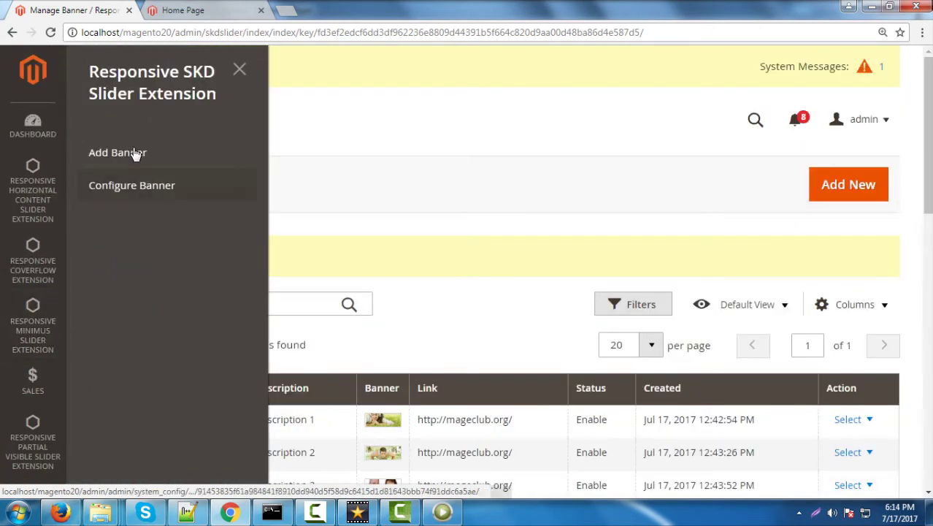
{"action": "left_click", "coordinate": [132, 186]}
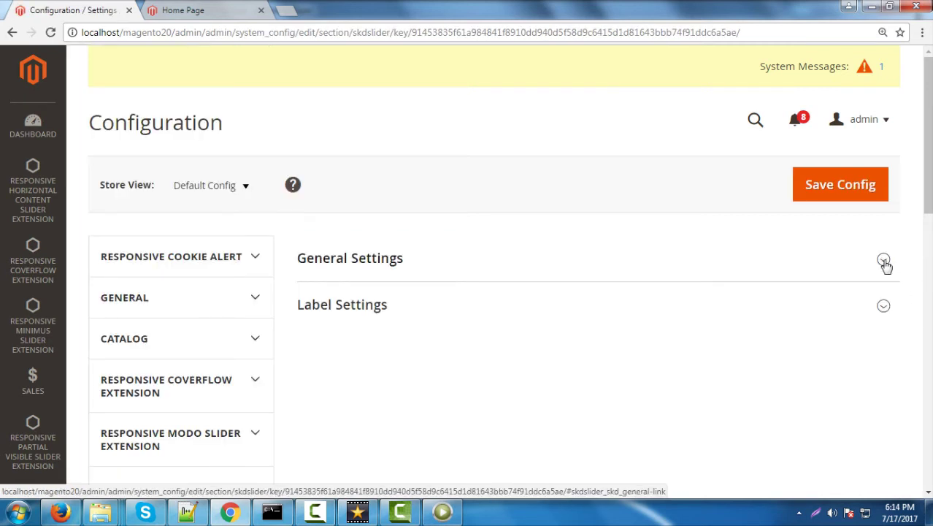
In General Settings, set Enable and Load JQuery to Yes and the slideshow width to 100%.
{"action": "left_click", "coordinate": [883, 259]}
{"action": "left_click", "coordinate": [510, 315]}
{"action": "left_click", "coordinate": [511, 326]}
{"action": "left_click", "coordinate": [510, 357]}
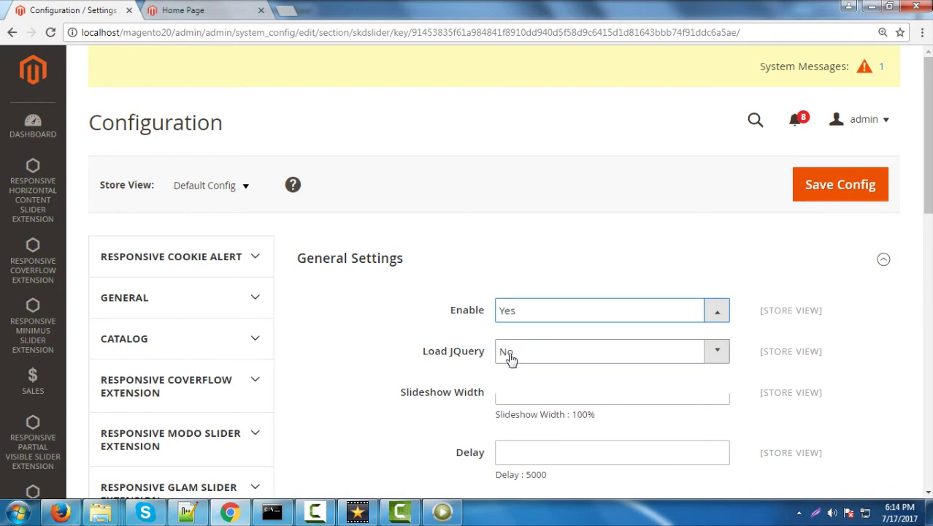
{"action": "left_click", "coordinate": [513, 370]}
{"action": "left_click", "coordinate": [528, 395]}
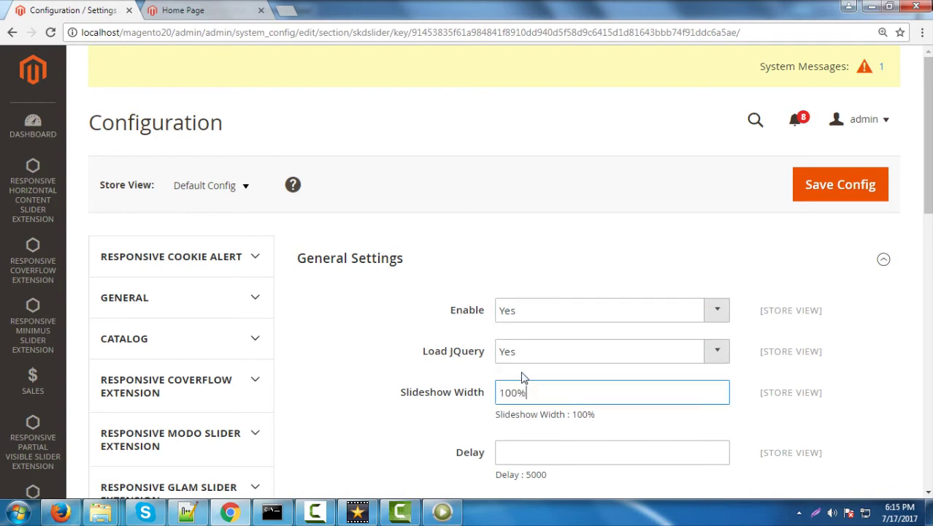
Set the slider's delay to 5000 and its animation speed to 2000.
{"action": "scroll", "coordinate": [523, 377], "scroll_direction": "down", "scroll_amount": 2}
{"action": "left_click", "coordinate": [532, 325]}
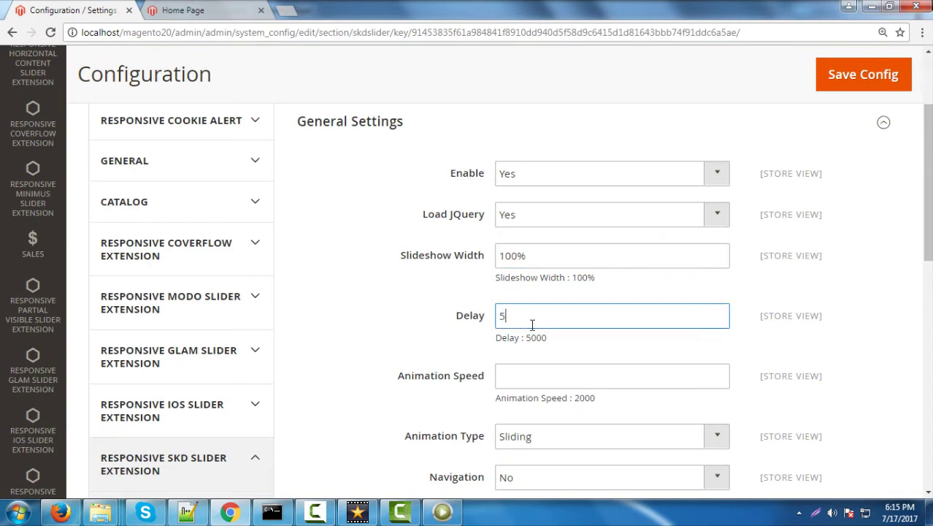
{"action": "left_click", "coordinate": [538, 375]}
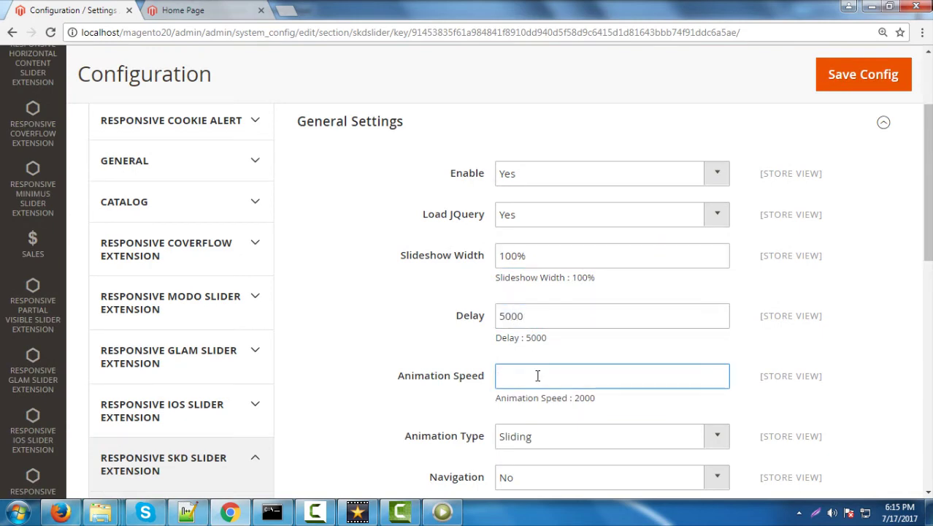
{"action": "type", "text": "2000"}
Set the slider's Navigation and Autoplay options to Yes.
{"action": "scroll", "coordinate": [526, 379], "scroll_direction": "down", "scroll_amount": 3}
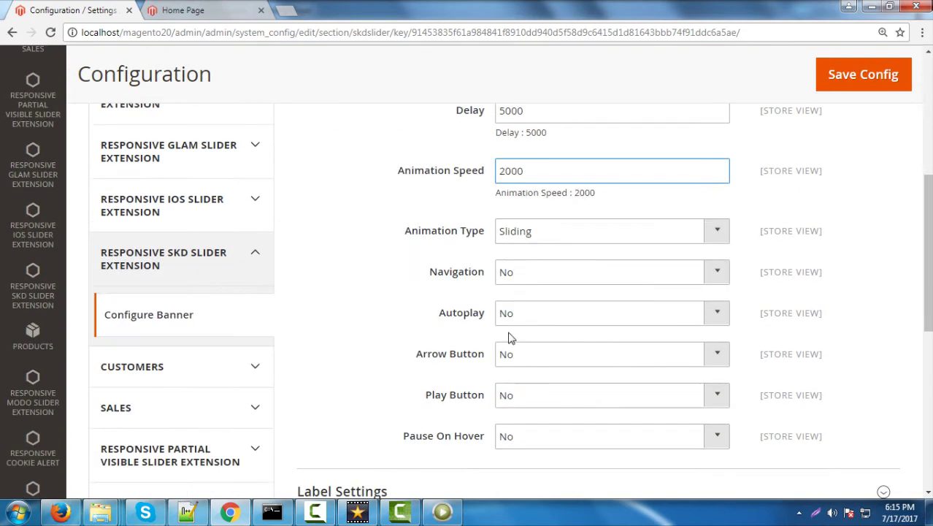
{"action": "left_click", "coordinate": [511, 276]}
{"action": "left_click", "coordinate": [509, 292]}
{"action": "left_click", "coordinate": [518, 319]}
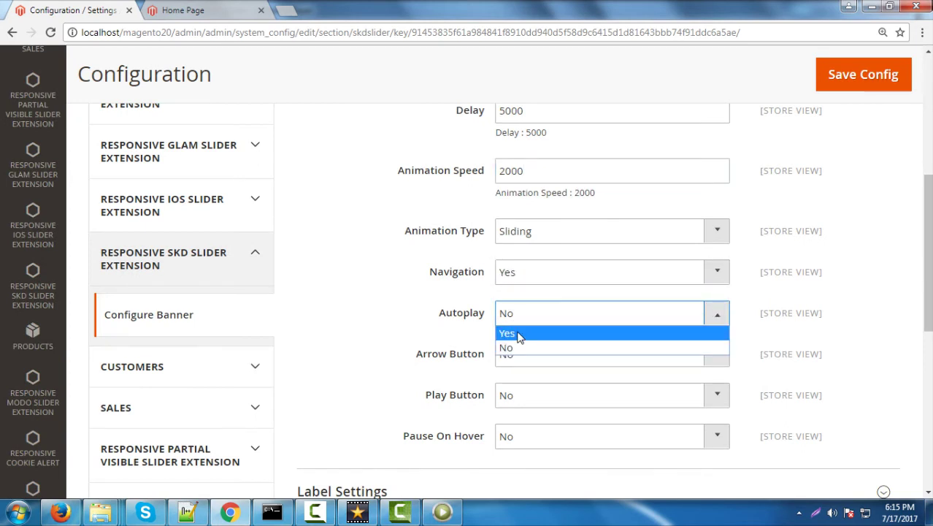
{"action": "left_click", "coordinate": [514, 331]}
Set the Arrow Button, Play Button and Pause On Hover options to Yes.
{"action": "left_click", "coordinate": [518, 356]}
{"action": "left_click", "coordinate": [514, 373]}
{"action": "left_click", "coordinate": [520, 394]}
{"action": "left_click", "coordinate": [520, 412]}
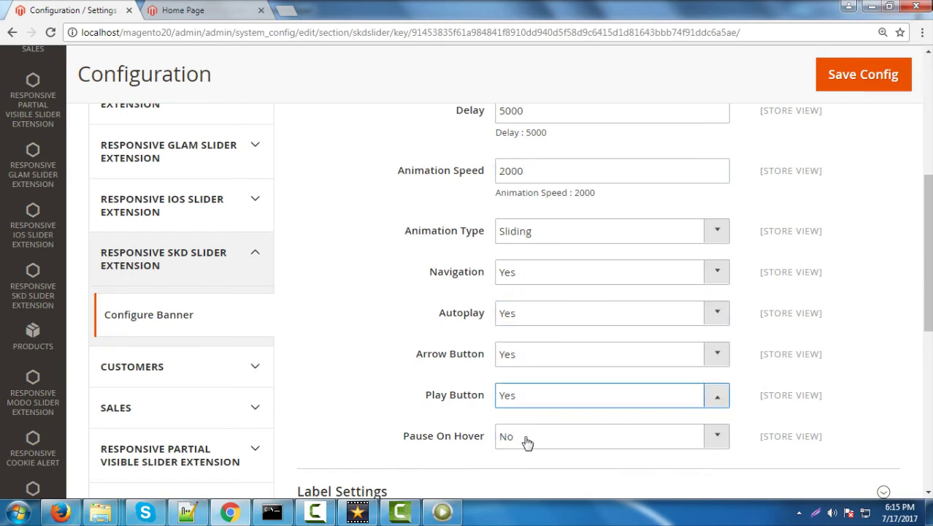
{"action": "left_click", "coordinate": [527, 440]}
{"action": "left_click", "coordinate": [529, 454]}
In Label Settings, set the title font to Bangers, its color to #fff and its size to 20.
{"action": "scroll", "coordinate": [520, 423], "scroll_direction": "down", "scroll_amount": 1}
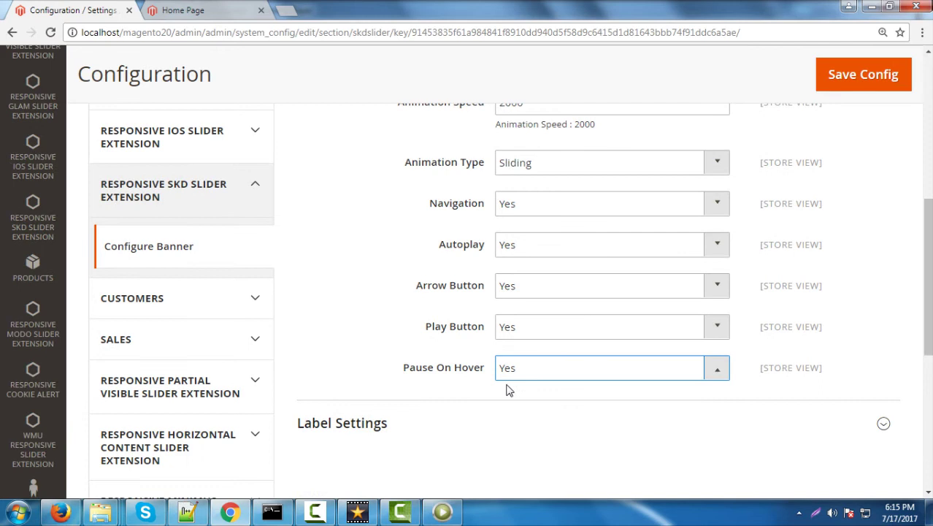
{"action": "left_click", "coordinate": [873, 435]}
{"action": "scroll", "coordinate": [531, 386], "scroll_direction": "down", "scroll_amount": 2}
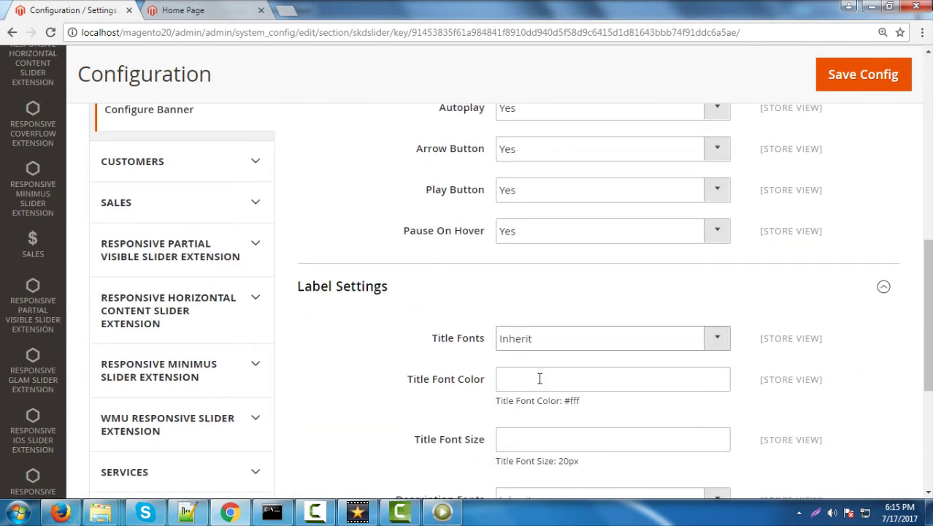
{"action": "left_click", "coordinate": [535, 339]}
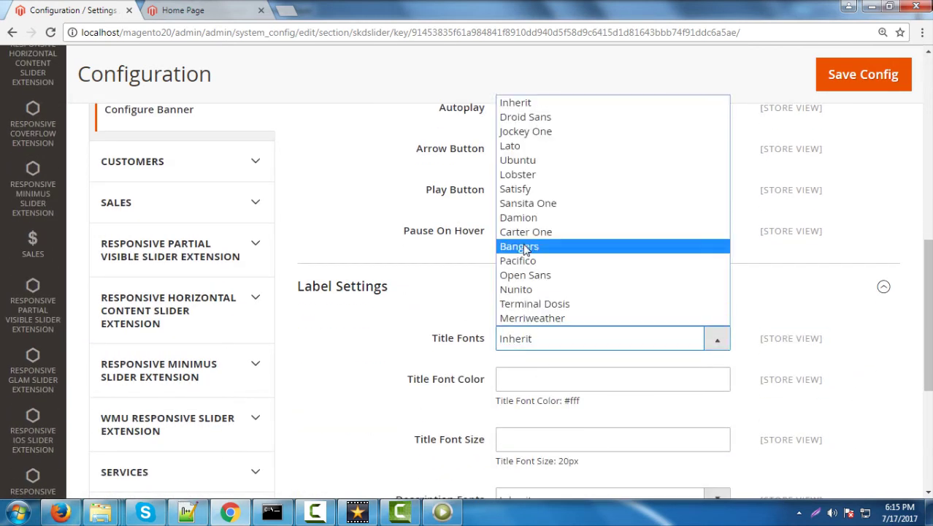
{"action": "left_click", "coordinate": [526, 250]}
{"action": "left_click", "coordinate": [534, 378]}
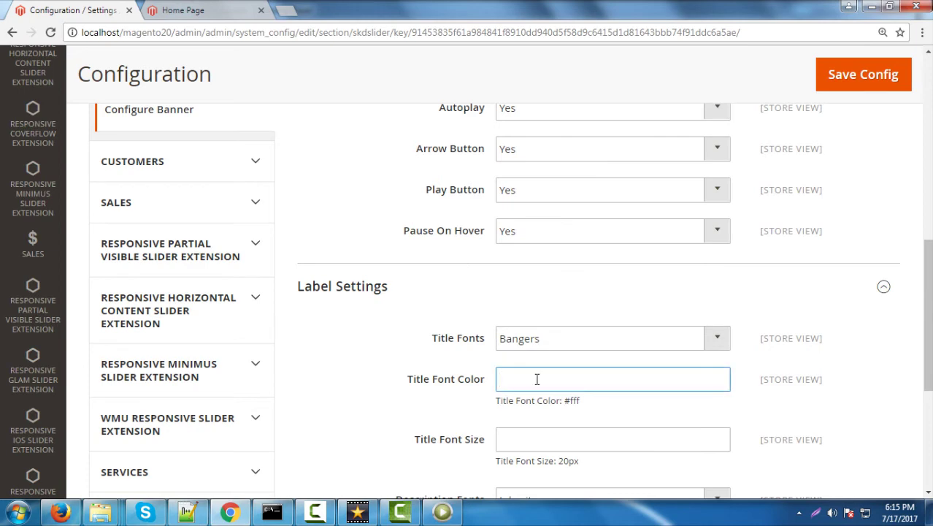
{"action": "type", "text": "#fff"}
{"action": "left_click", "coordinate": [558, 439]}
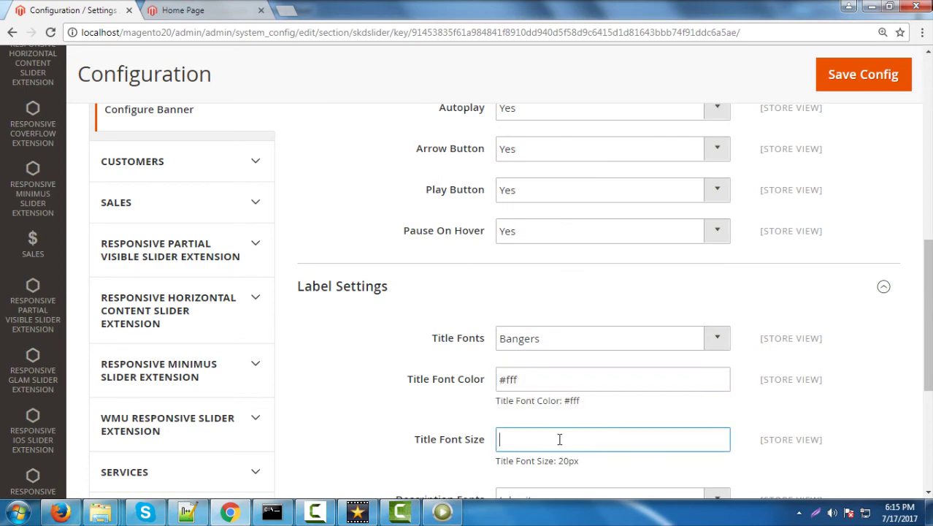
{"action": "type", "text": "20"}
Set the description font to Carter One, its color to #fff and its size to 20, and save the configuration.
{"action": "scroll", "coordinate": [558, 435], "scroll_direction": "down", "scroll_amount": 3}
{"action": "left_click", "coordinate": [528, 292]}
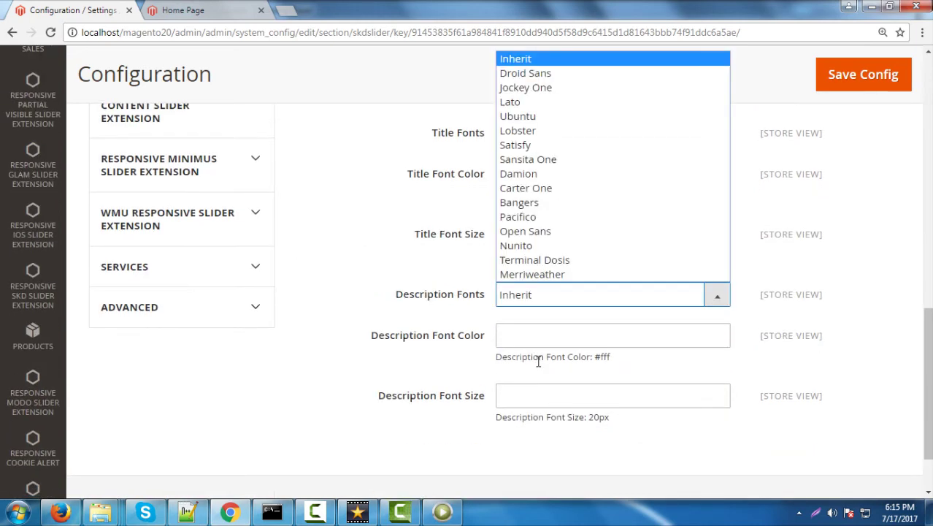
{"action": "left_click", "coordinate": [539, 190]}
{"action": "left_click", "coordinate": [538, 345]}
{"action": "type", "text": "#"}
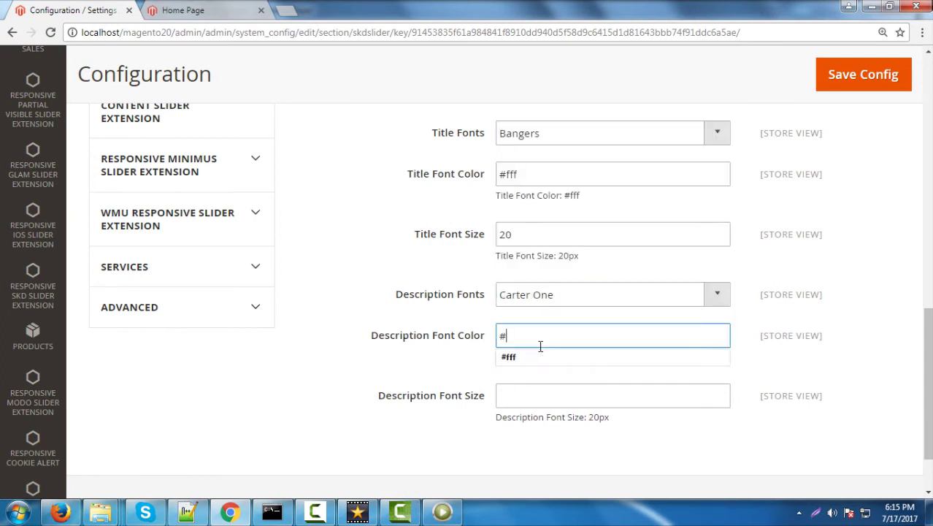
{"action": "type", "text": "fff"}
{"action": "left_click", "coordinate": [556, 387]}
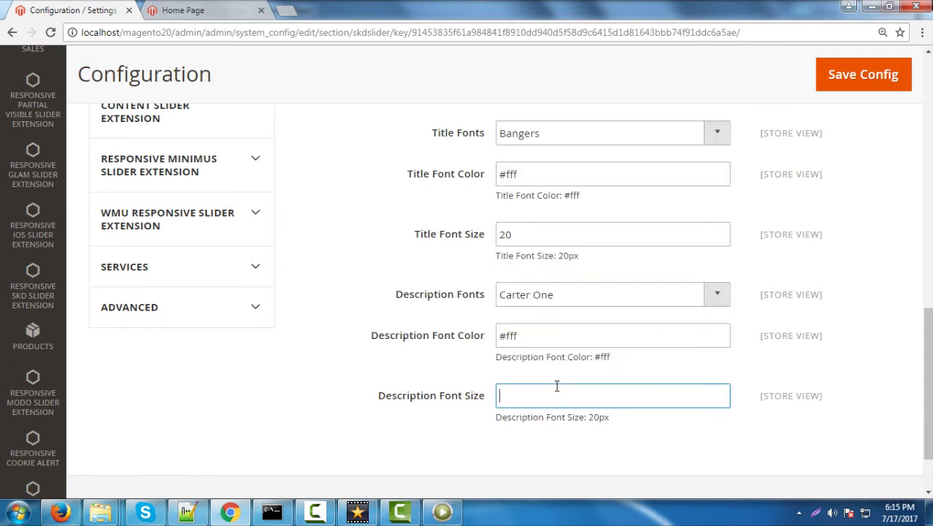
{"action": "type", "text": "20"}
{"action": "left_click", "coordinate": [886, 75]}
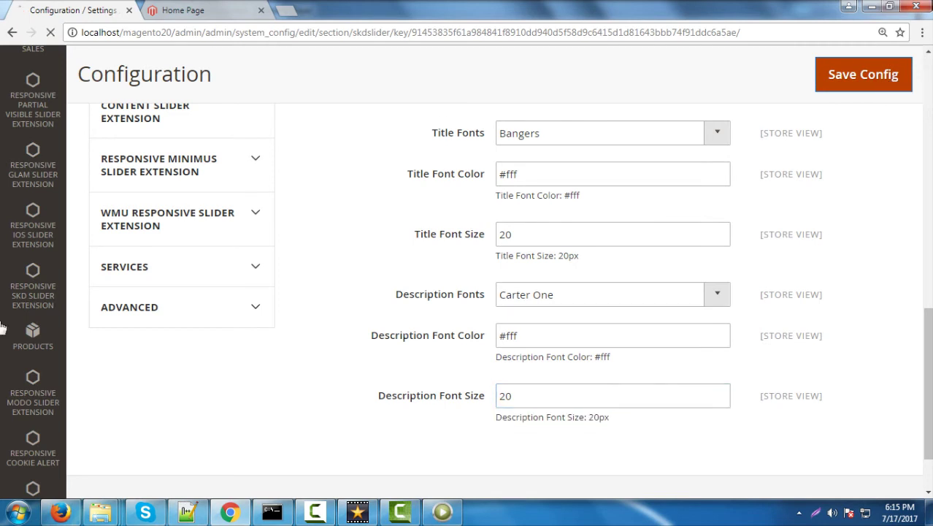
Switch to the extension's Installation Guide folder, open instructions.txt and copy the skdslider block call for CMS pages.
{"action": "mouse_move", "coordinate": [100, 511]}
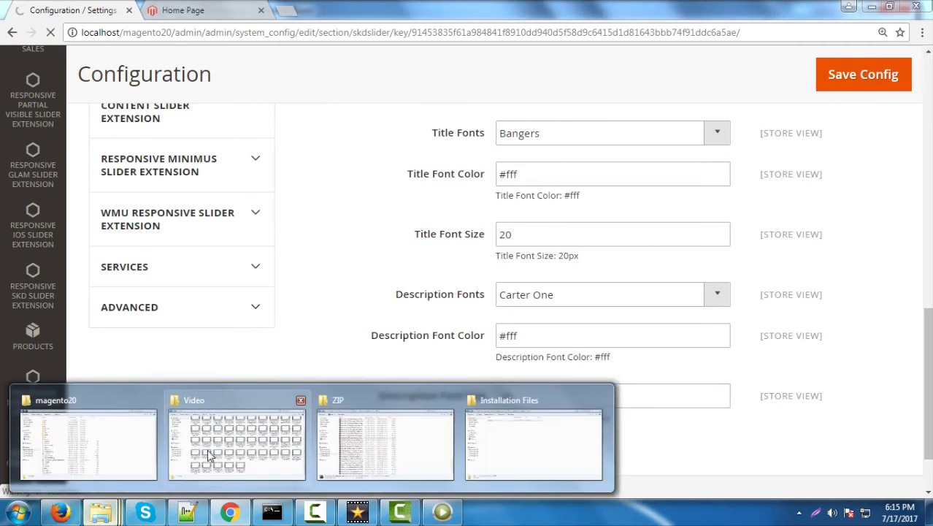
{"action": "left_click", "coordinate": [512, 446]}
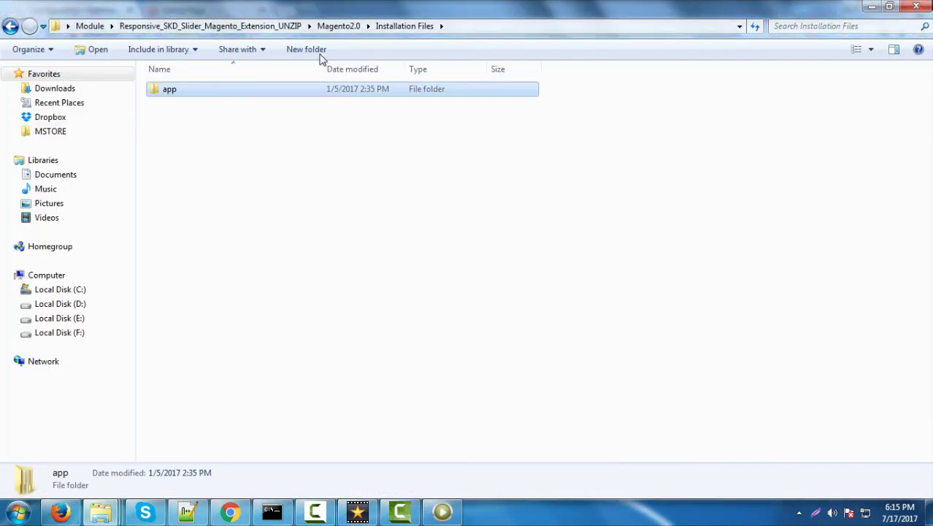
{"action": "double_click", "coordinate": [183, 97]}
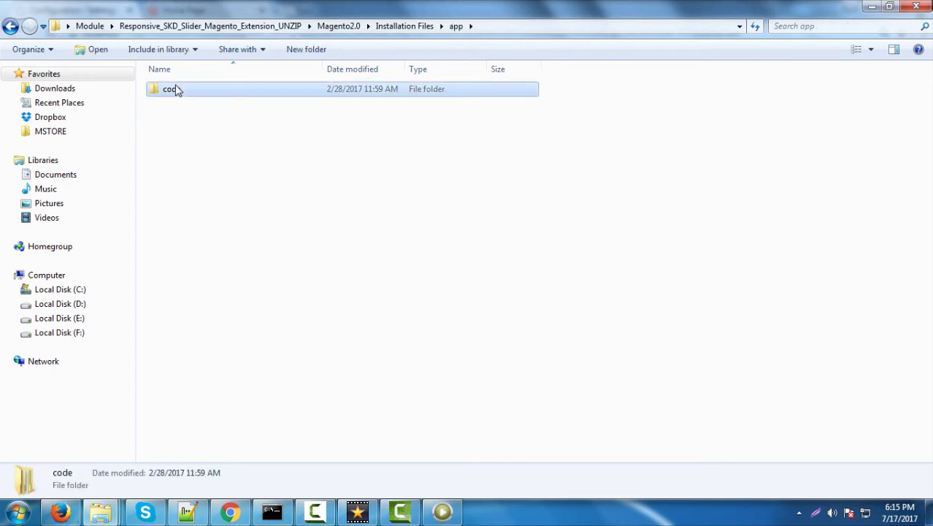
{"action": "double_click", "coordinate": [179, 89]}
{"action": "left_click", "coordinate": [330, 29]}
{"action": "double_click", "coordinate": [191, 108]}
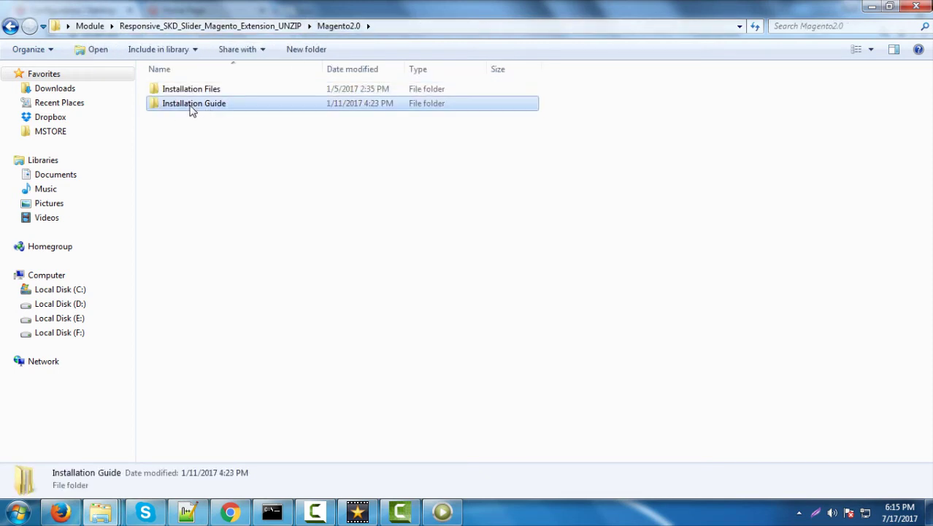
{"action": "double_click", "coordinate": [183, 163]}
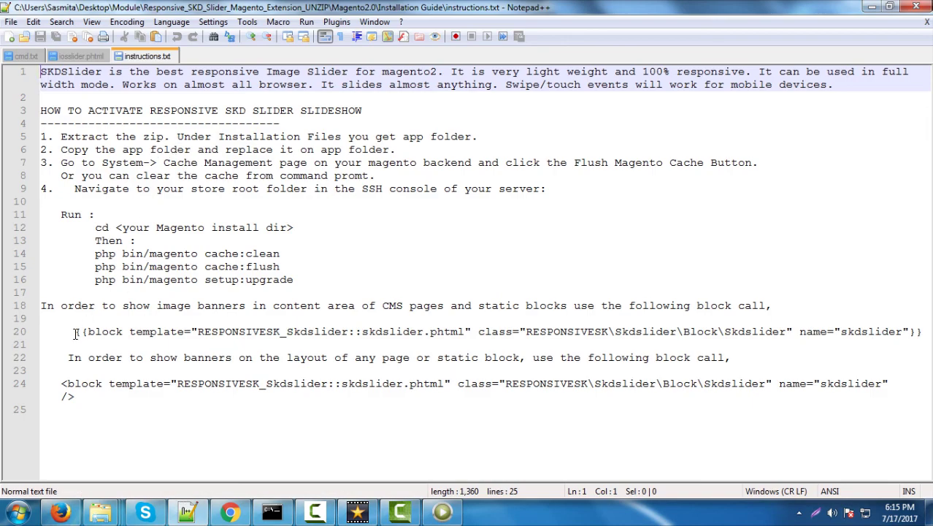
{"action": "left_click_drag", "start_coordinate": [75, 333], "coordinate": [914, 332]}
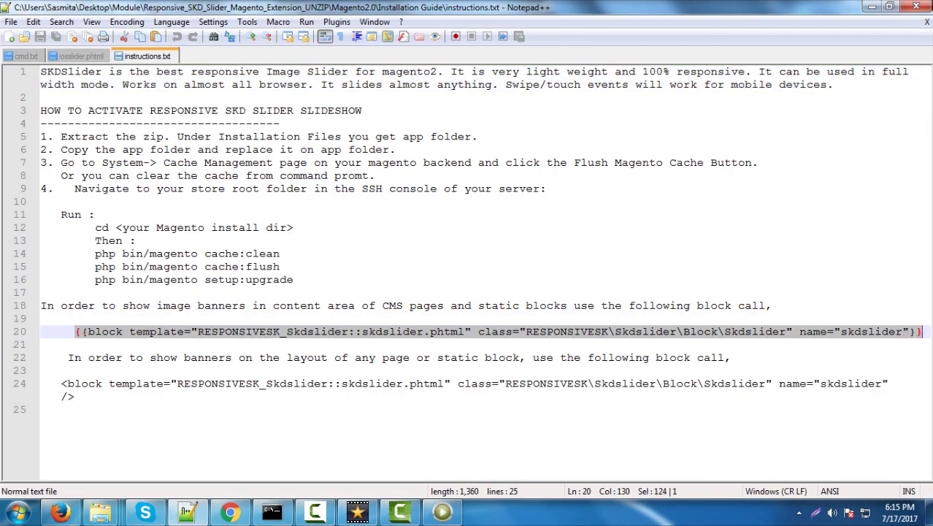
Switch back to the Magento admin in Chrome, dismiss the cache notice and open the list of CMS pages.
{"action": "left_click", "coordinate": [231, 510]}
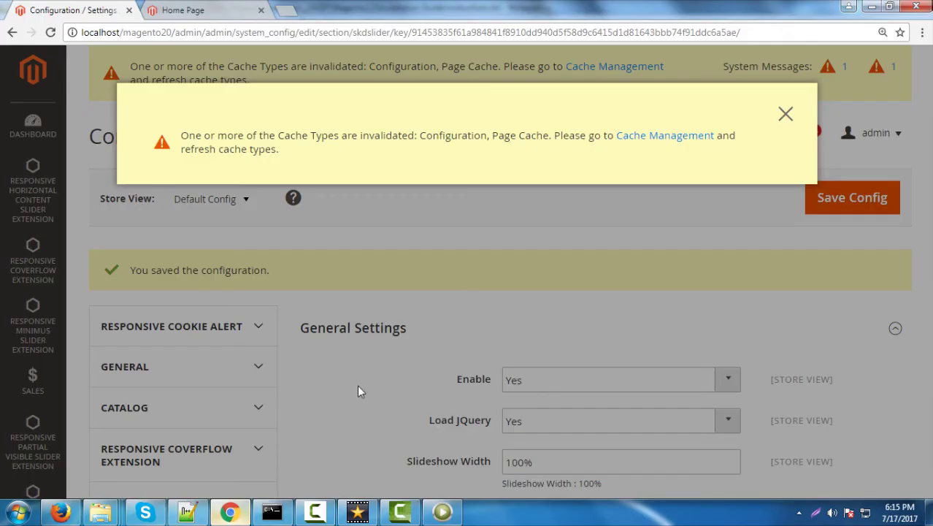
{"action": "left_click", "coordinate": [786, 114]}
{"action": "scroll", "coordinate": [51, 394], "scroll_direction": "down", "scroll_amount": 8}
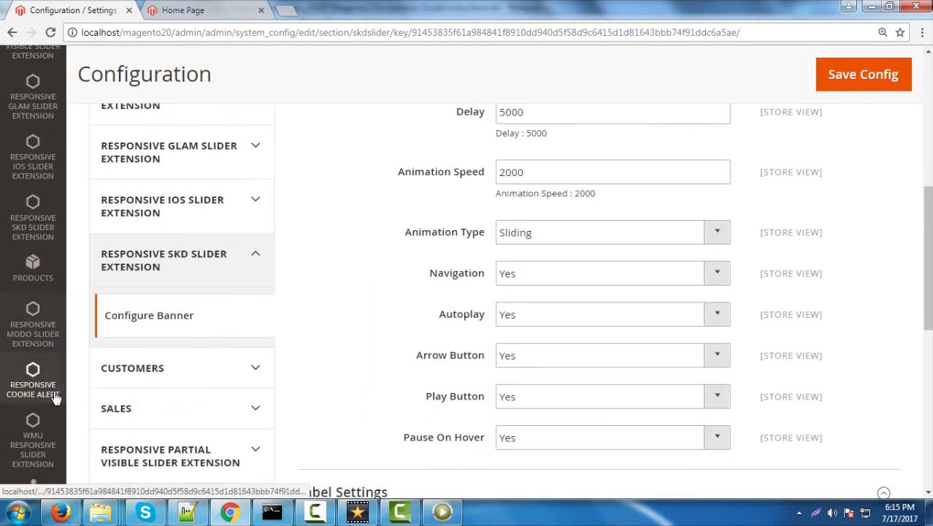
{"action": "scroll", "coordinate": [55, 398], "scroll_direction": "down", "scroll_amount": 2}
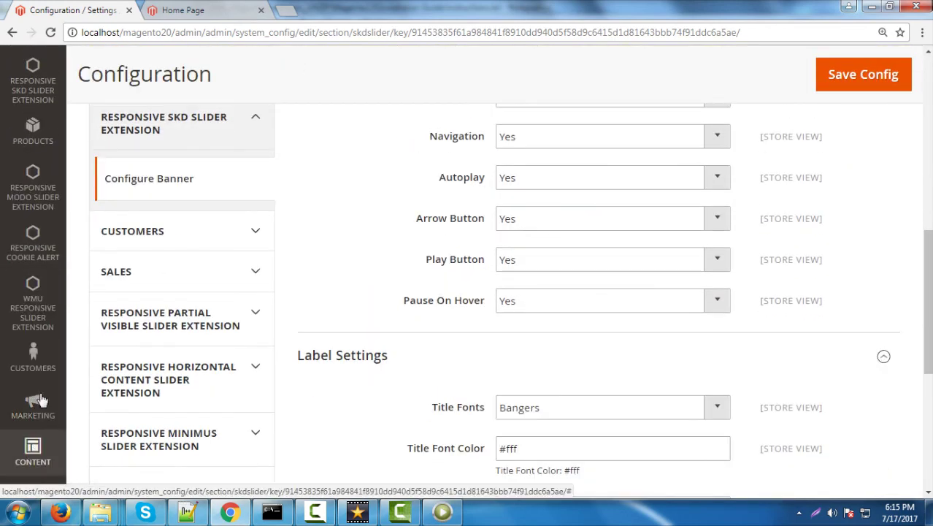
{"action": "left_click", "coordinate": [33, 449]}
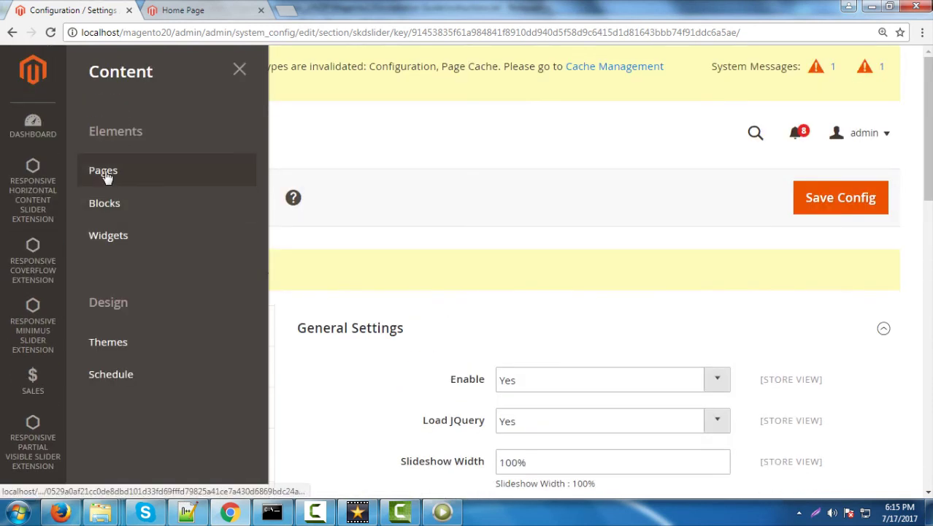
{"action": "left_click", "coordinate": [105, 172]}
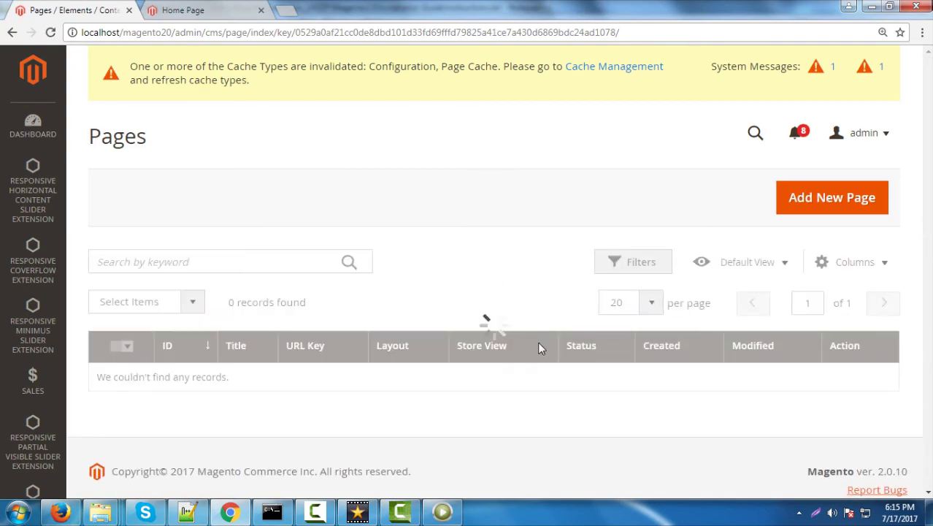
Open the Home Page CMS page (URL key home) for editing and go to its Content section.
{"action": "scroll", "coordinate": [538, 348], "scroll_direction": "down", "scroll_amount": 3}
{"action": "scroll", "coordinate": [880, 393], "scroll_direction": "down", "scroll_amount": 2}
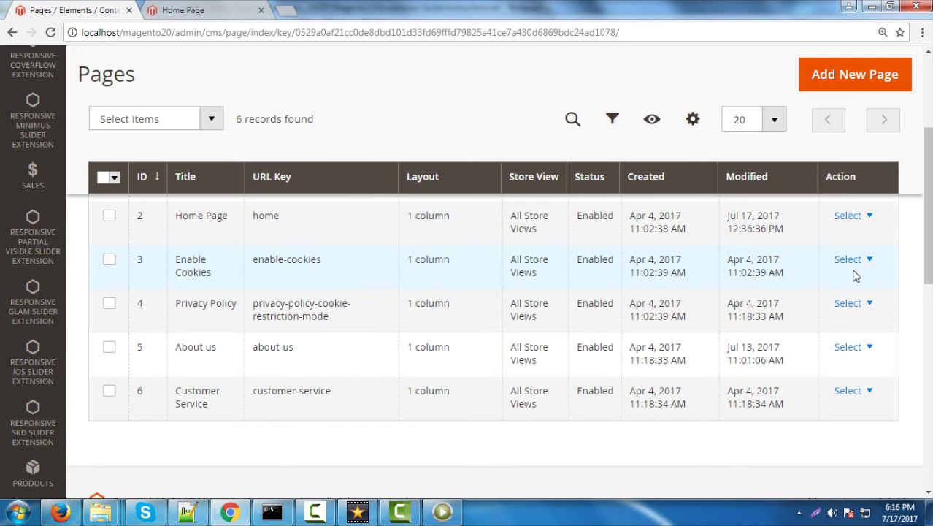
{"action": "left_click", "coordinate": [849, 303]}
{"action": "left_click", "coordinate": [851, 217]}
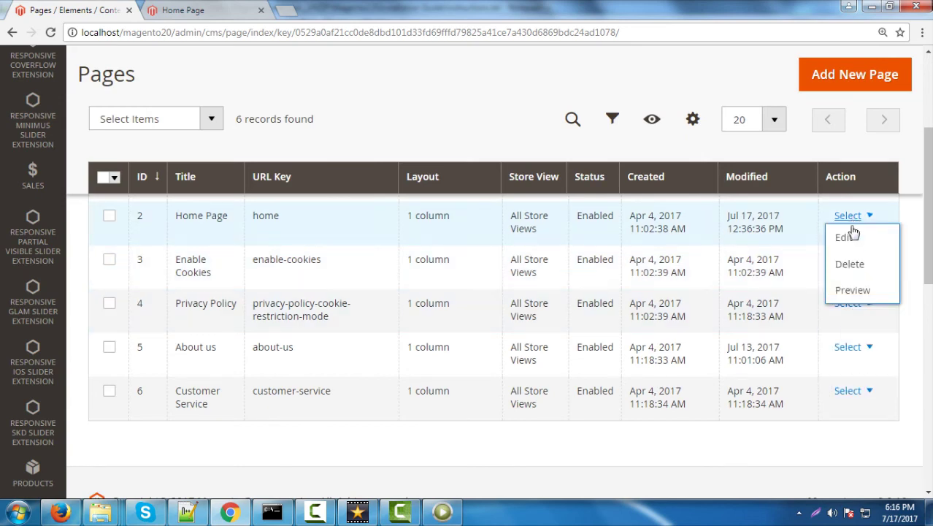
{"action": "left_click", "coordinate": [847, 240]}
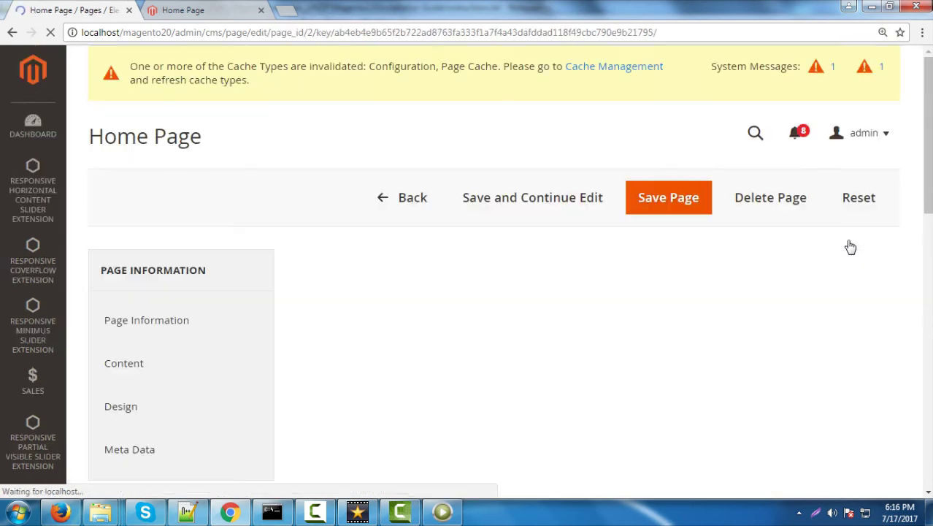
{"action": "left_click", "coordinate": [135, 366]}
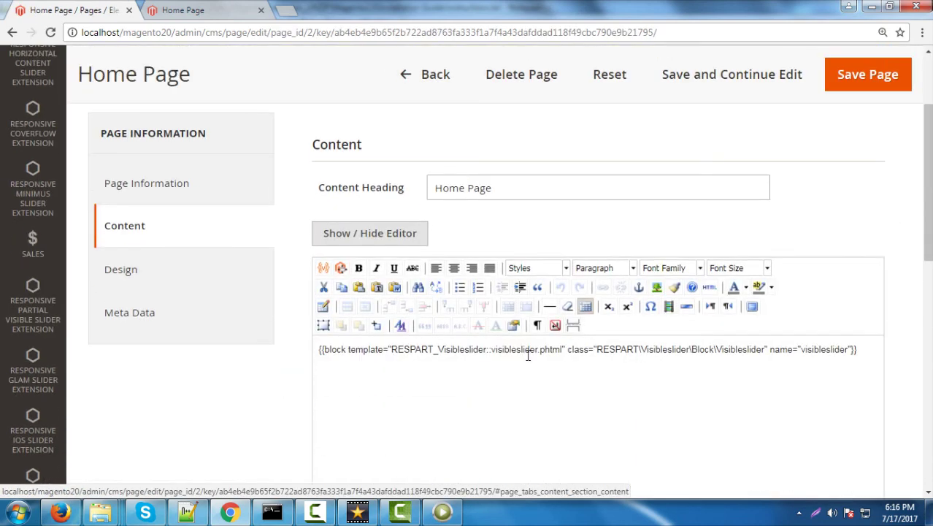
Replace the Home Page's source content with {{block template="RESPONSIVESK_Skdslider::skdslider.phtml" class="RESPONSIVESK\Skdslider\Block\Skdslider" name="skdslider"}} and save the page.
{"action": "left_click", "coordinate": [354, 234]}
{"action": "left_click", "coordinate": [779, 355]}
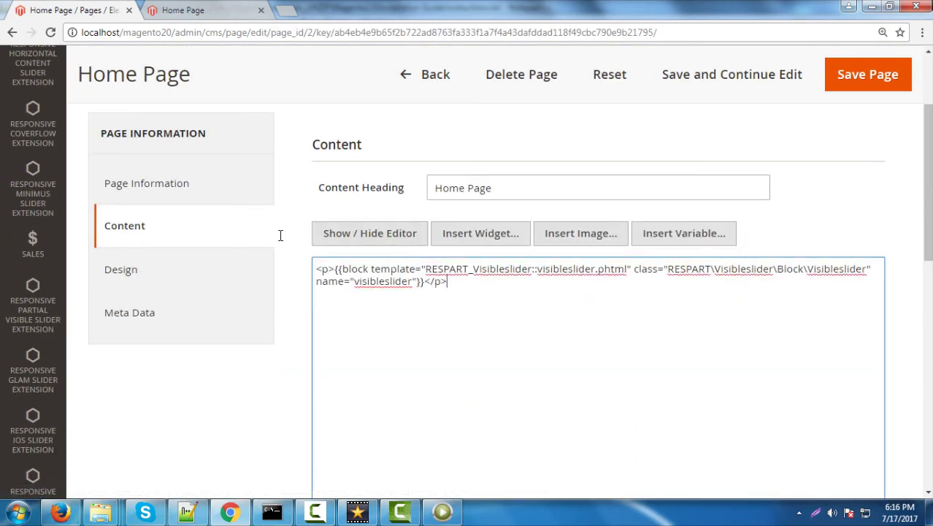
{"action": "key", "text": "ctrl+a"}
{"action": "type", "text": "{{block template=\"RESPONSIVESK_Skdslider::skdslider.phtml\" class=\"RESPONSIVESK\\Skdslider\\Block\\Skdslider\" name=\"skdslider\"}}"}
{"action": "left_click", "coordinate": [364, 232]}
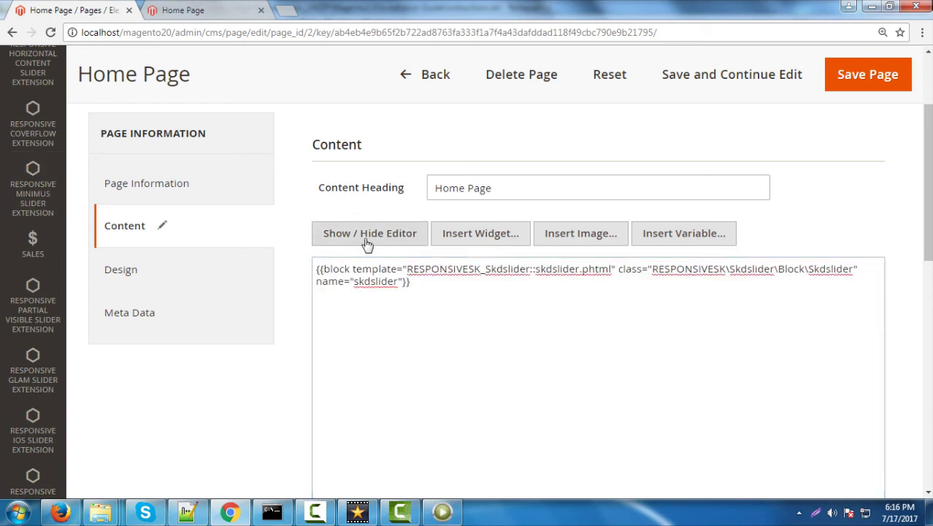
{"action": "left_click", "coordinate": [861, 73]}
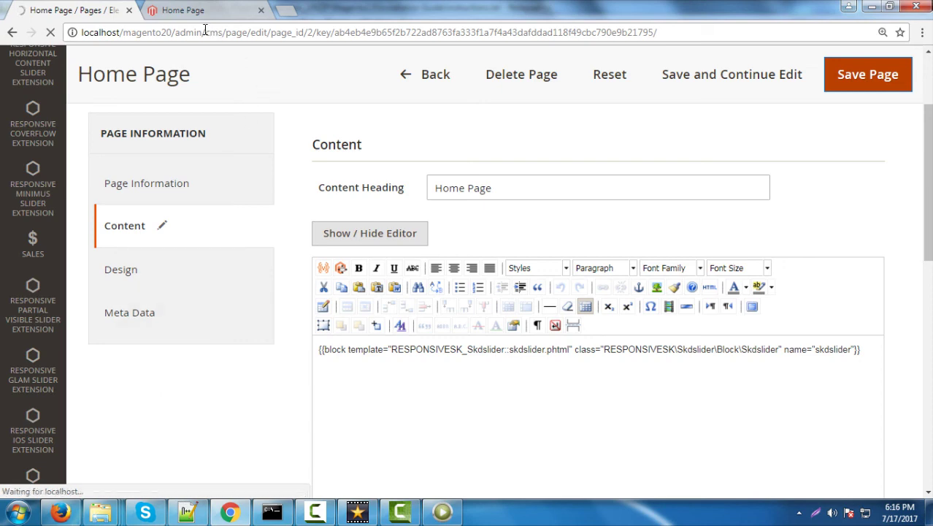
Load the storefront at localhost/magento20/ in a new browser tab replacing the old Home Page one, and advance the home page slider to the next banner.
{"action": "left_click_drag", "start_coordinate": [177, 32], "coordinate": [77, 32]}
{"action": "key", "text": "ctrl+c"}
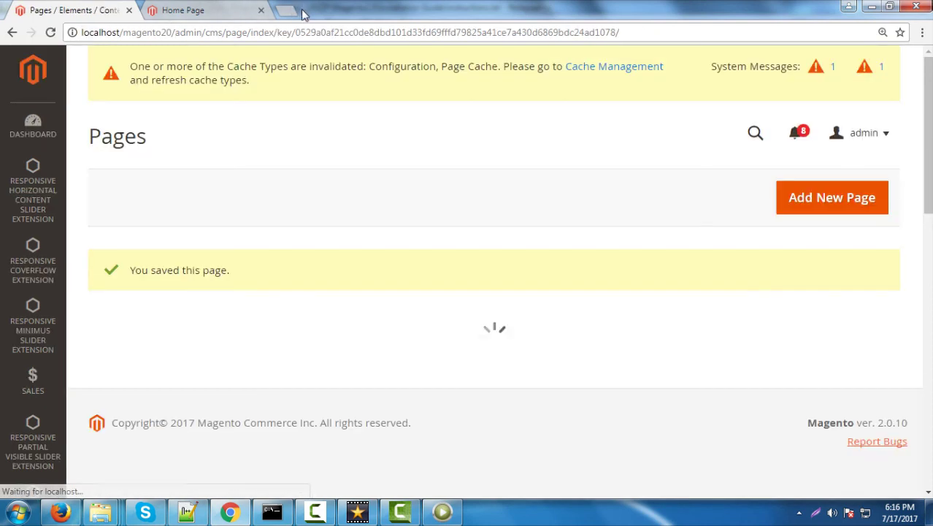
{"action": "left_click", "coordinate": [287, 11]}
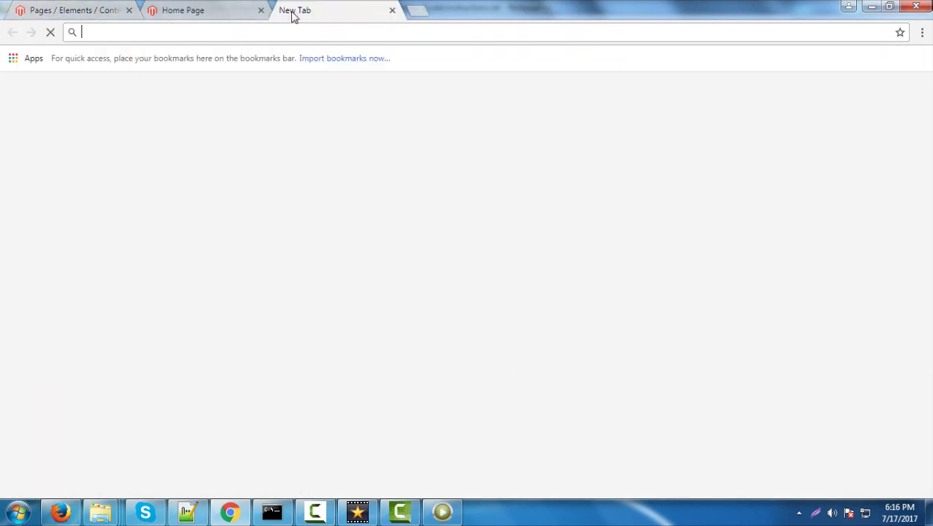
{"action": "key", "text": "ctrl+v"}
{"action": "key", "text": "Return"}
{"action": "middle_click", "coordinate": [192, 10]}
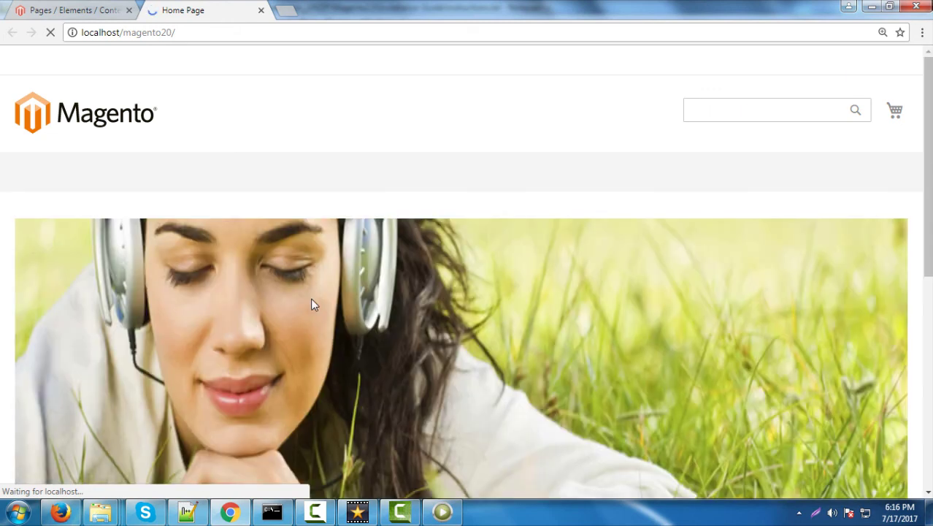
{"action": "scroll", "coordinate": [322, 322], "scroll_direction": "down", "scroll_amount": 3}
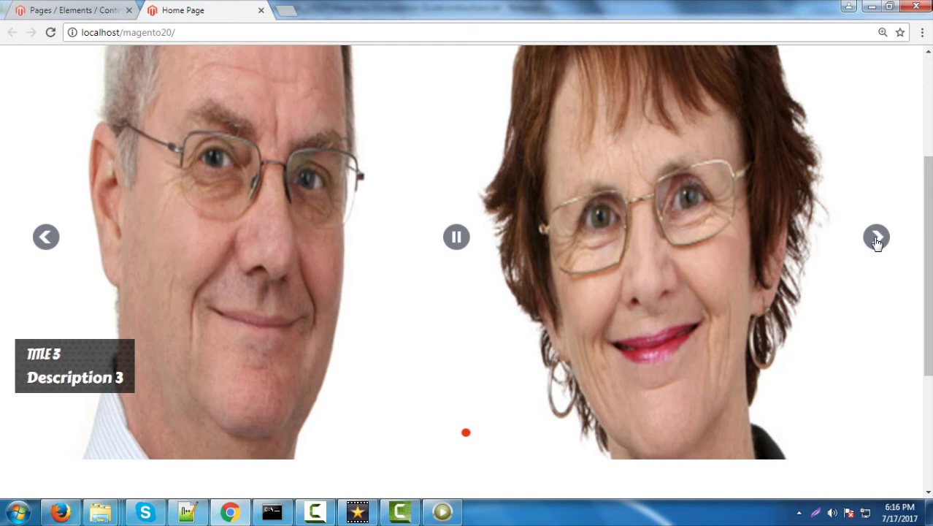
{"action": "left_click", "coordinate": [876, 238]}
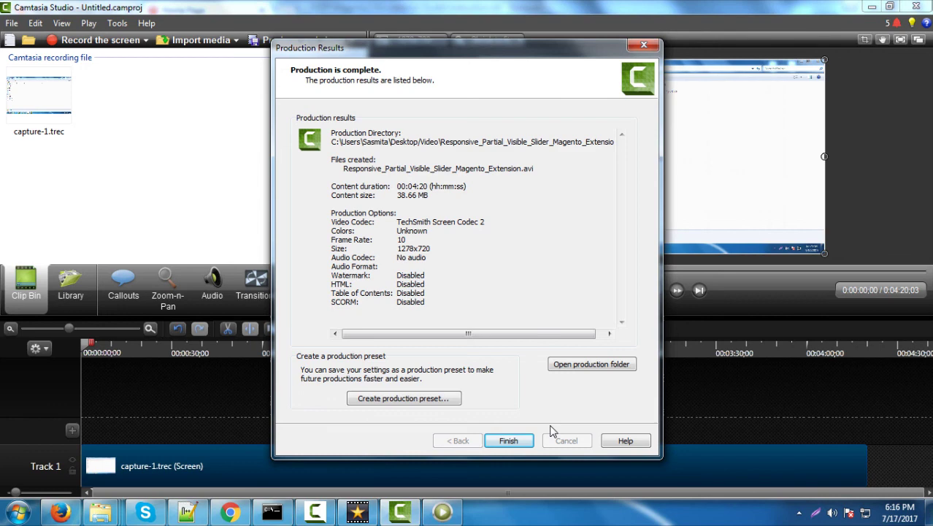
{"action": "left_click", "coordinate": [508, 440]}
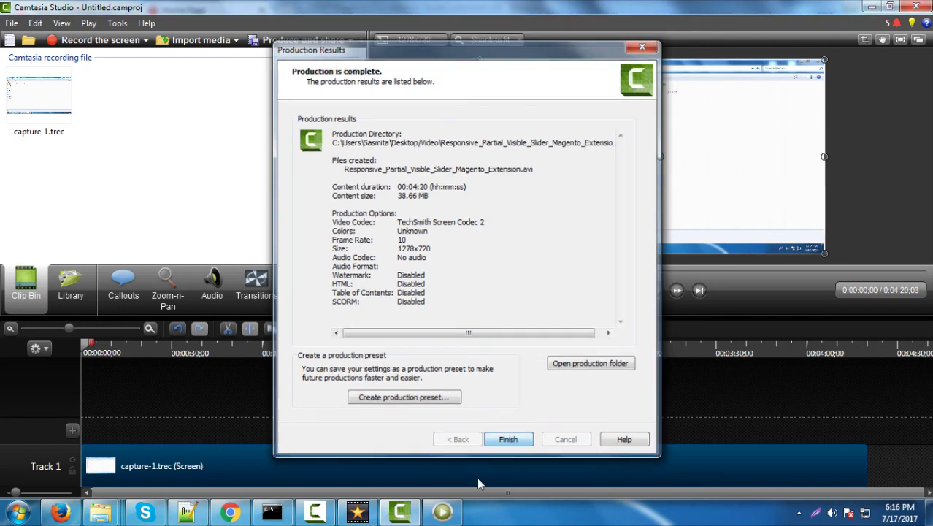